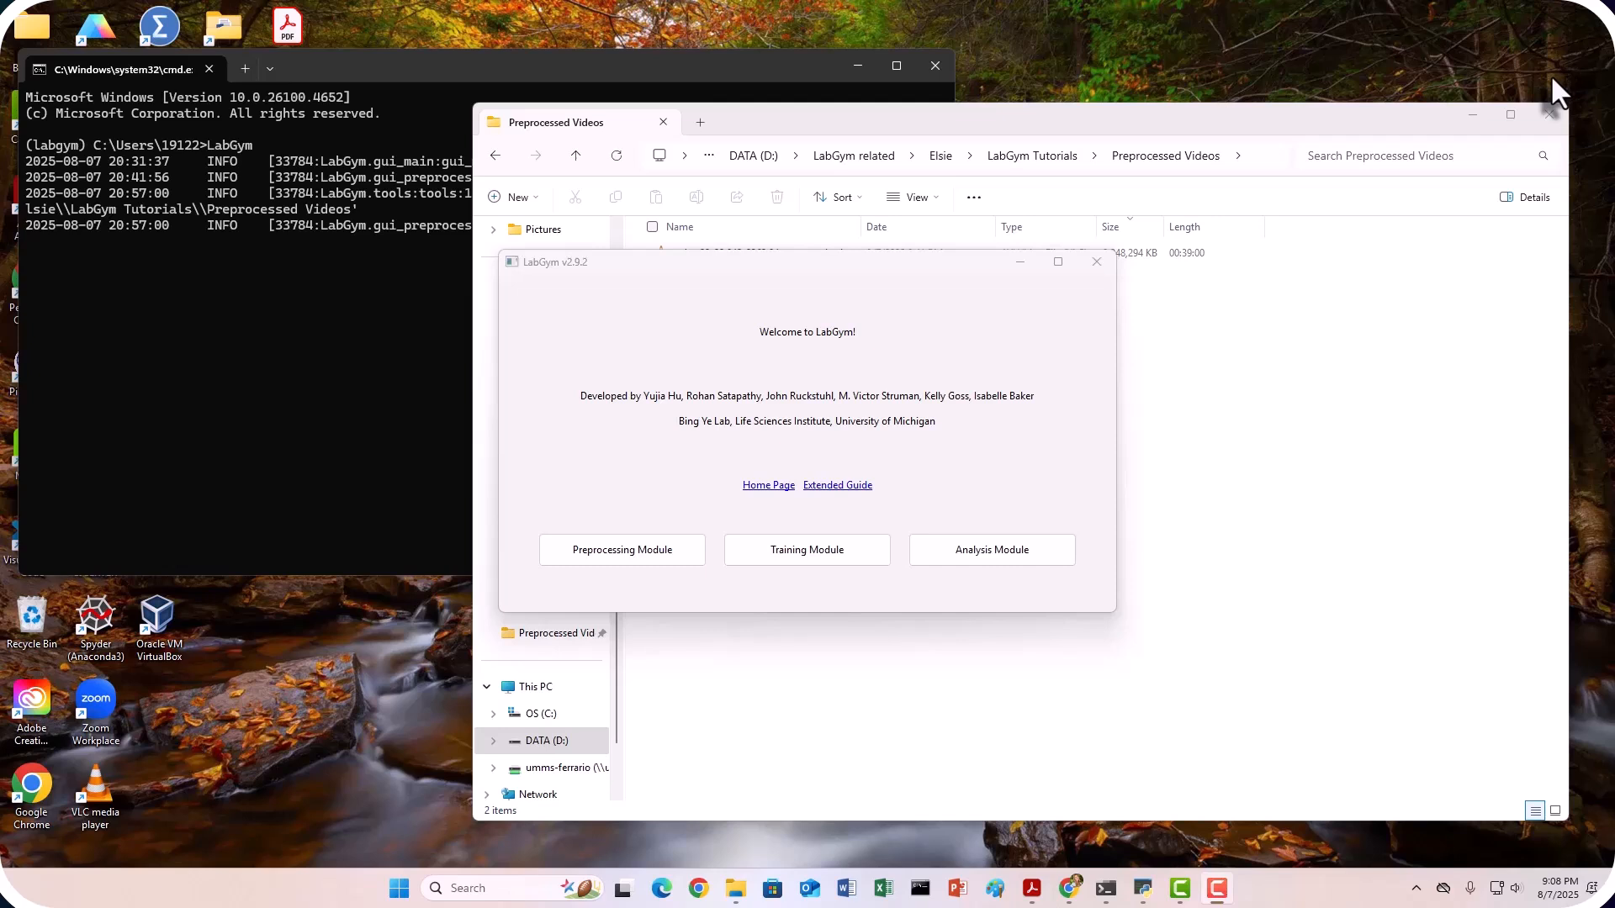
- Open the Draw Markers tool for preprocessing and load rat1_st22_22.042-2362.04_processed.avi without resizing its frames
click(617, 550)
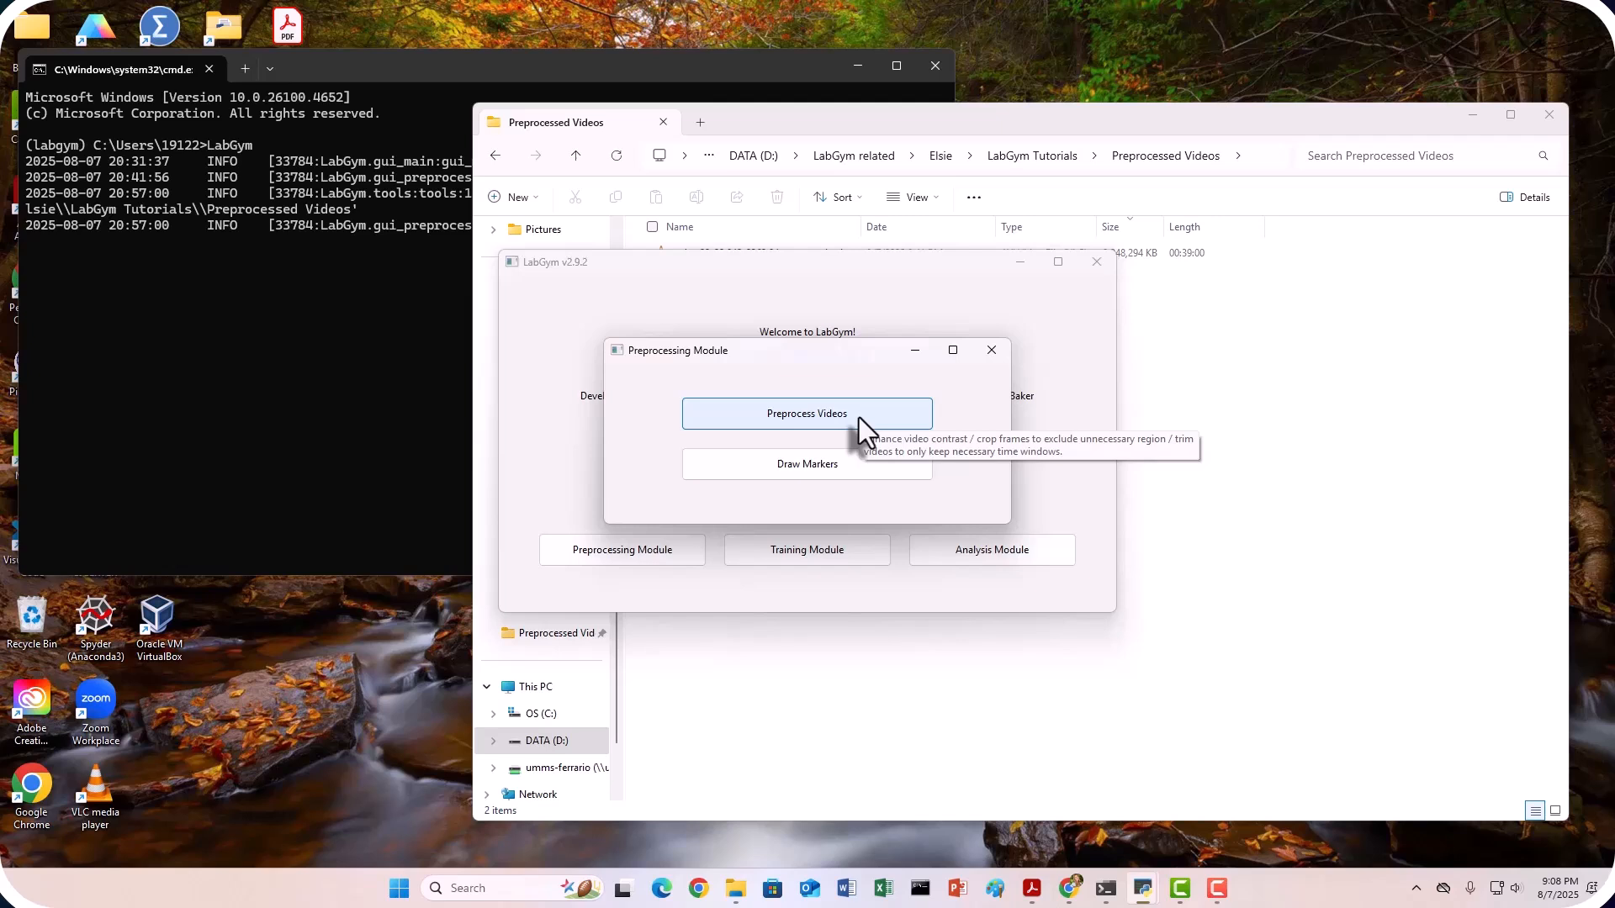
click(858, 476)
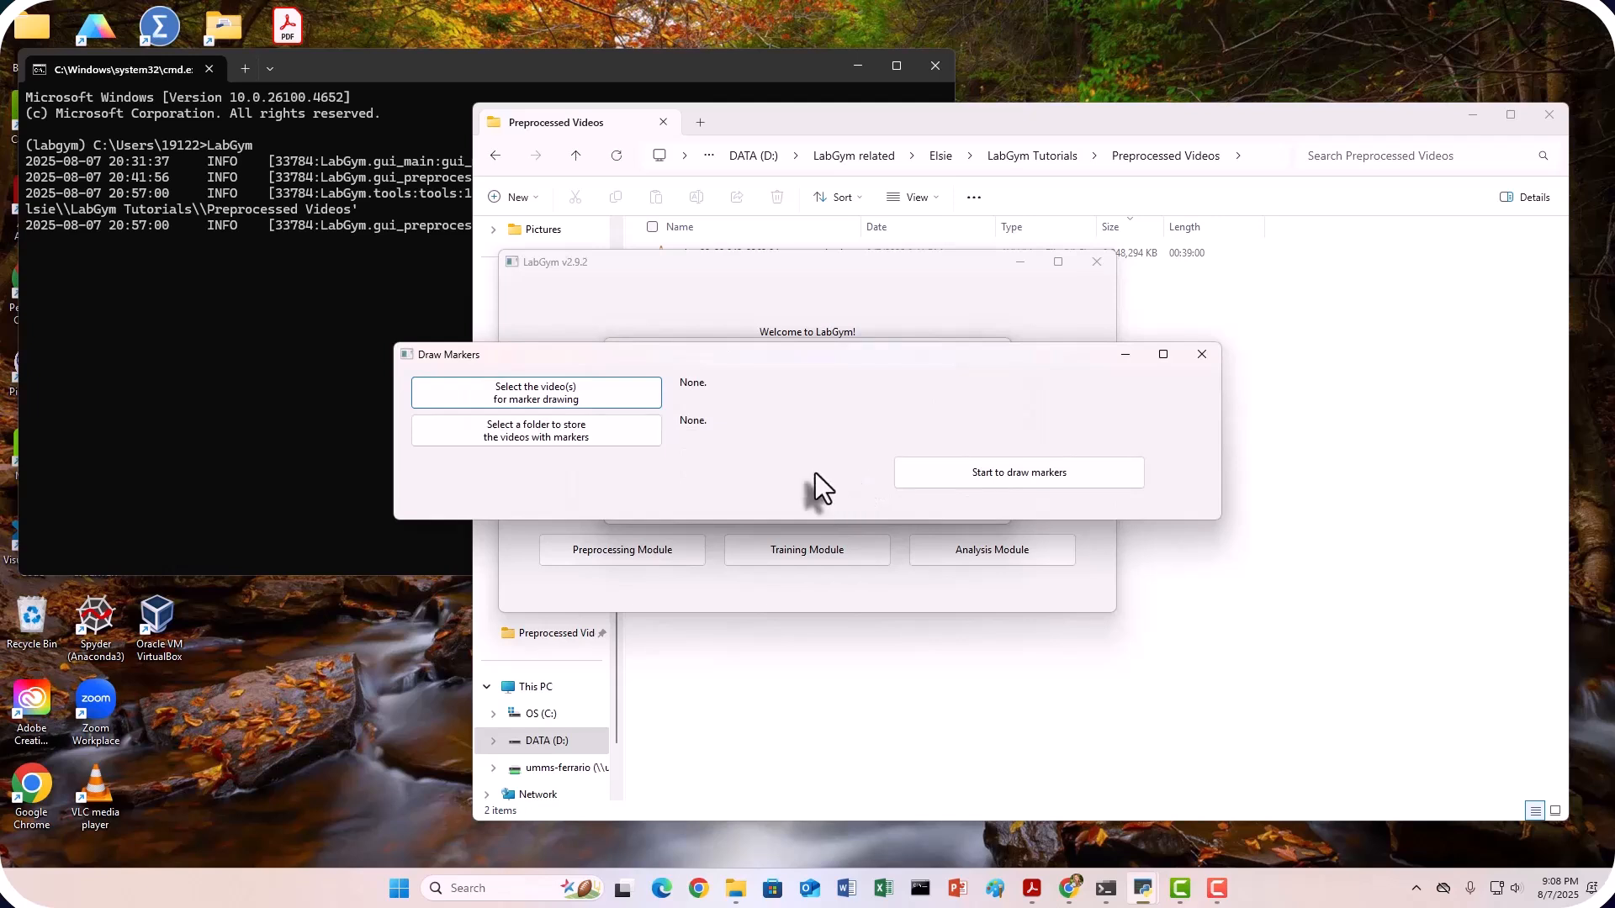
click(597, 399)
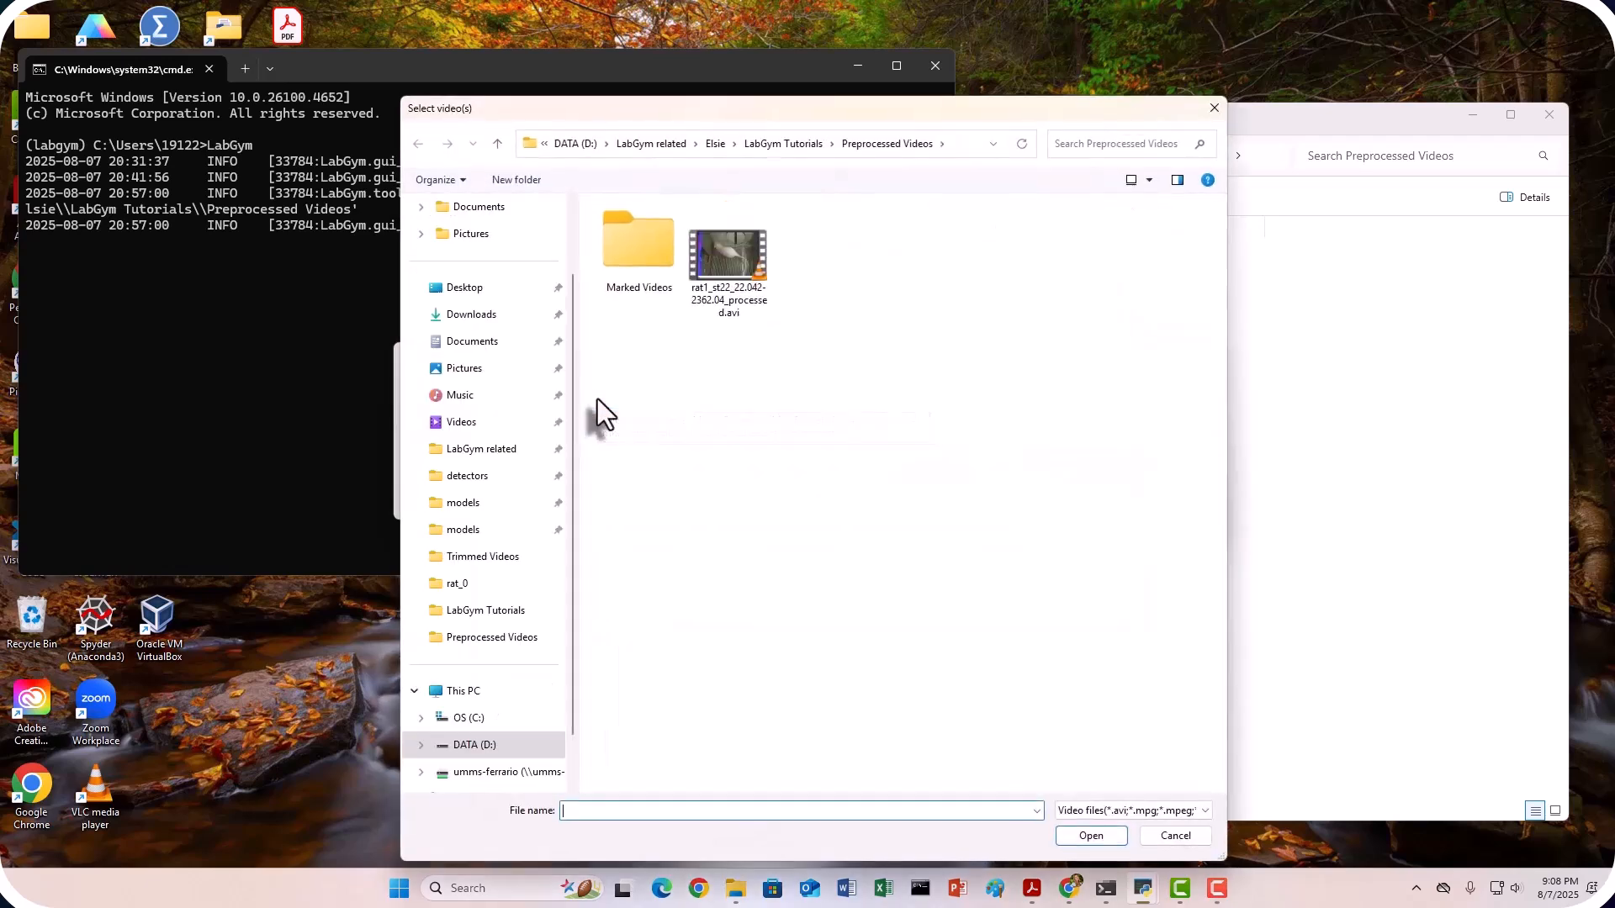
click(722, 261)
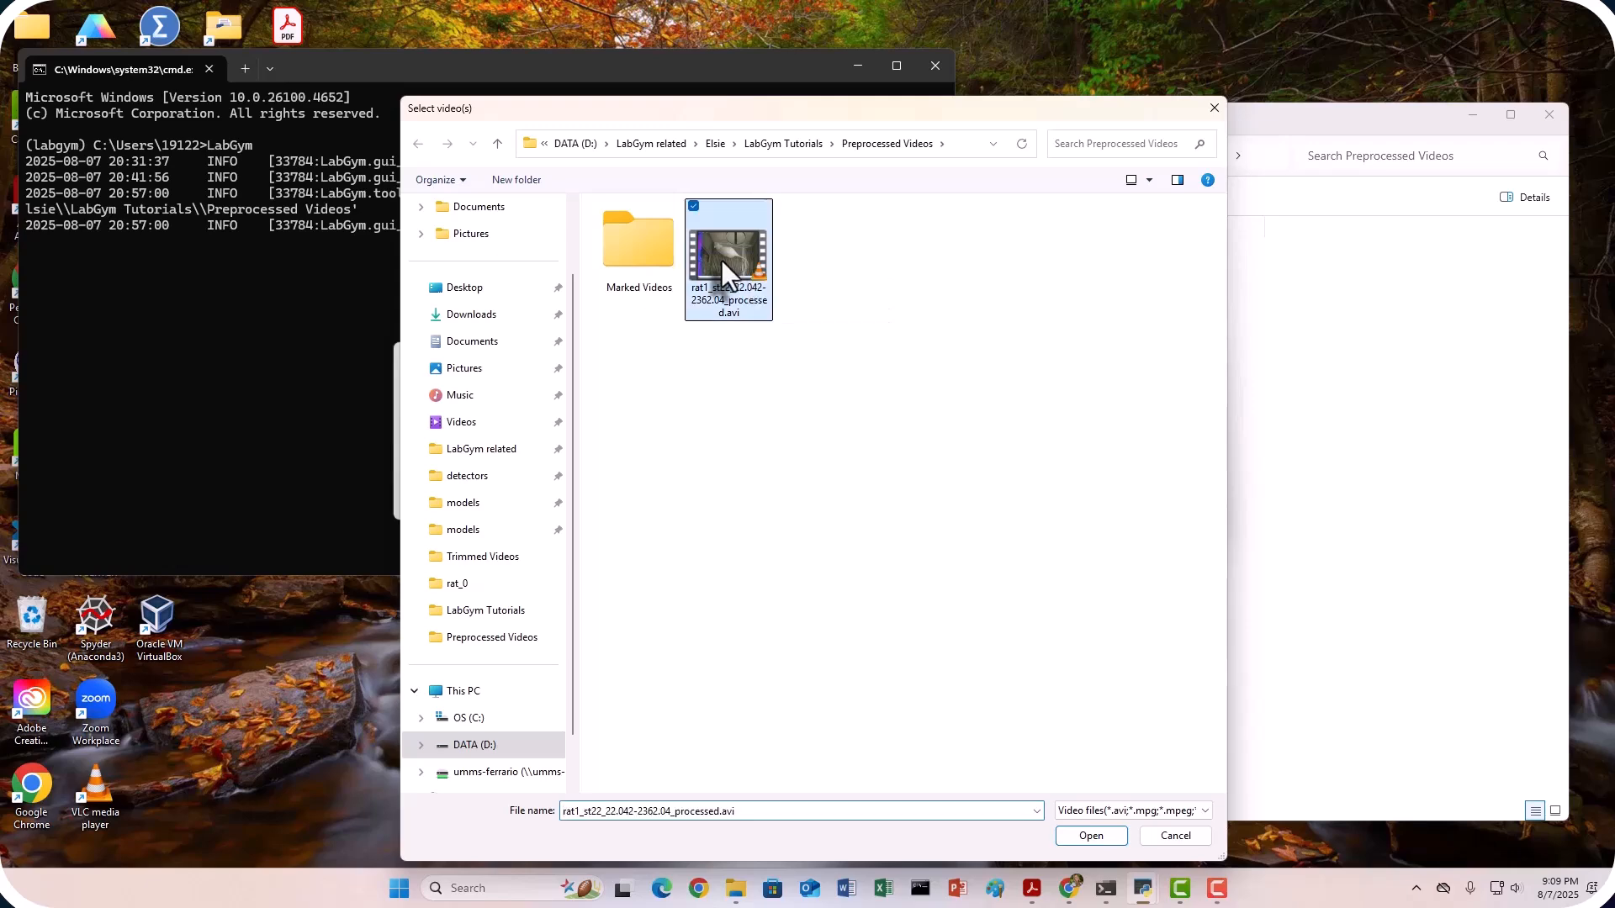
click(1091, 835)
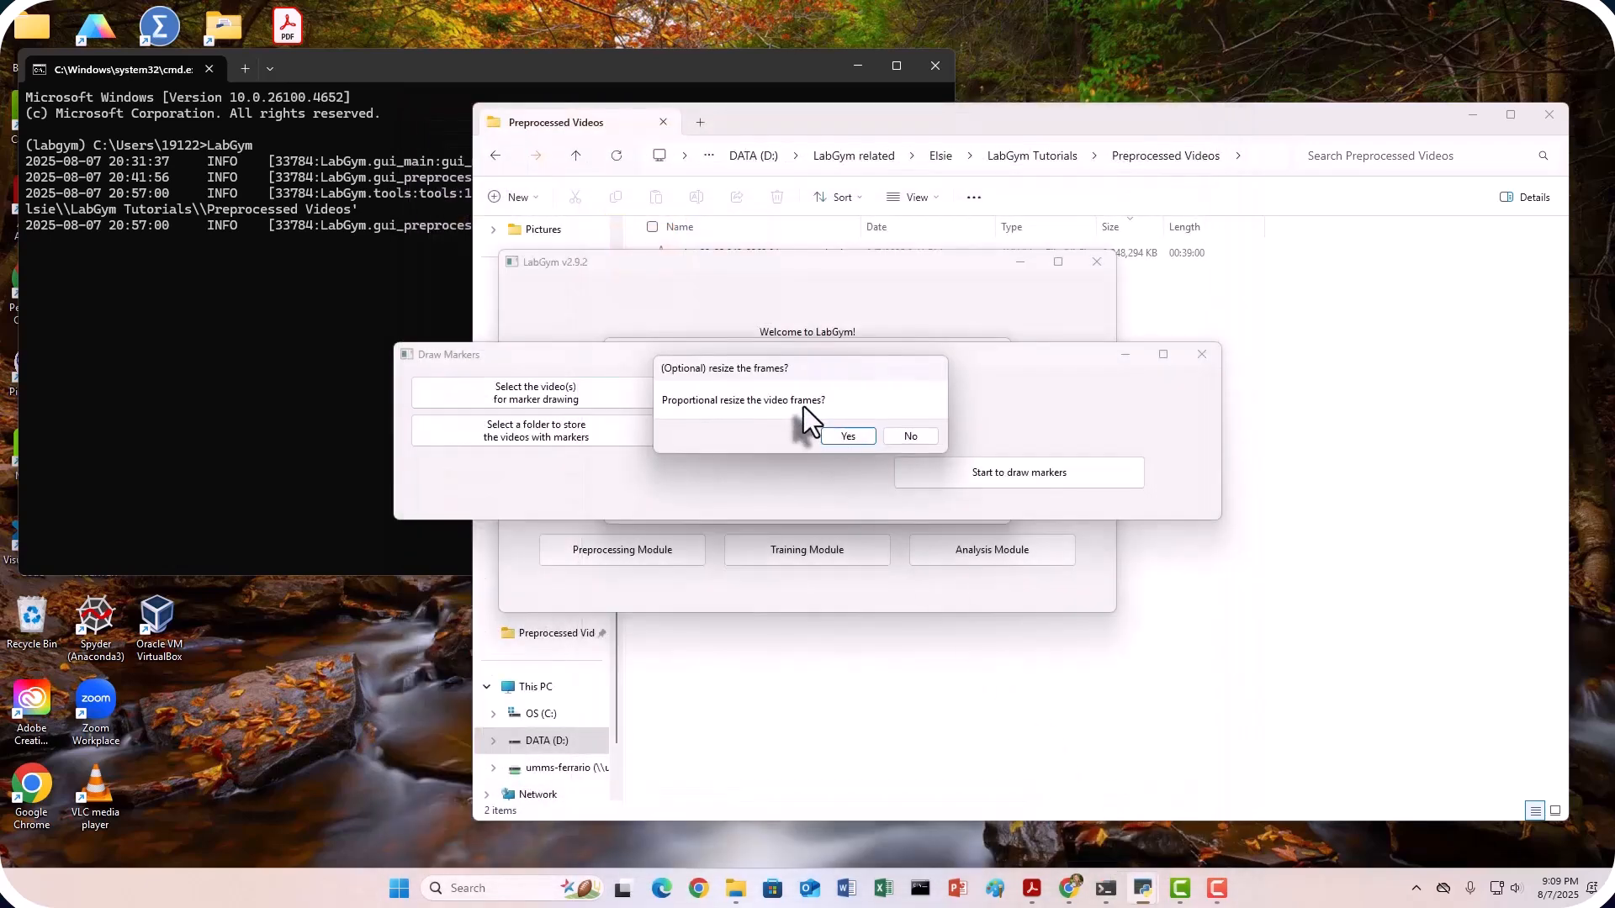
click(910, 433)
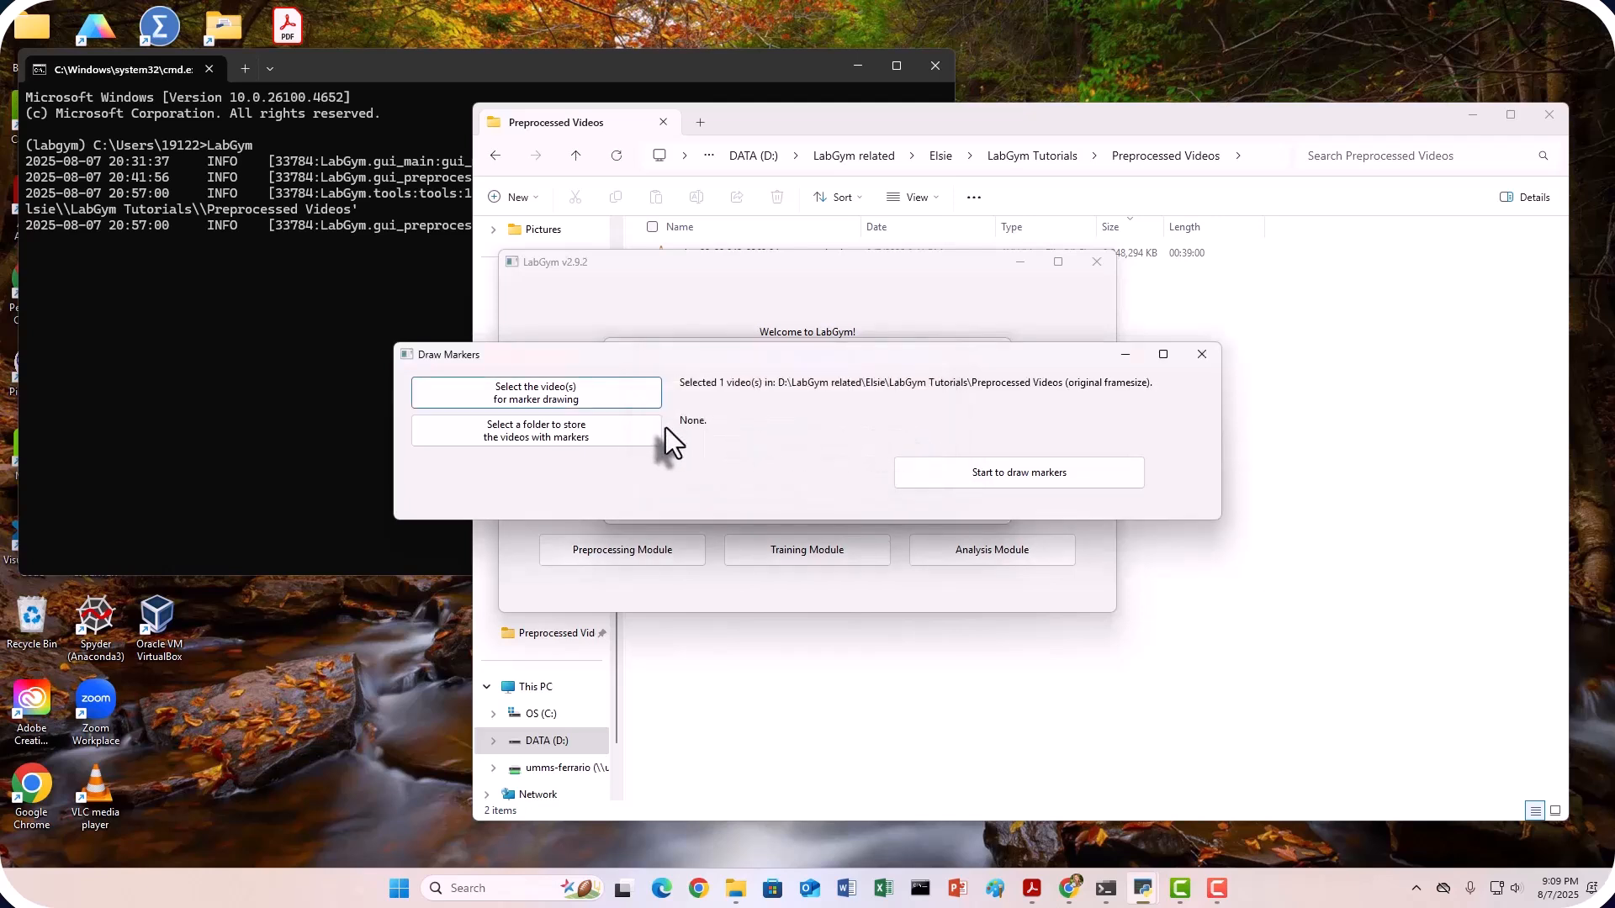
- Set the Marked Videos folder as the storage location for videos with markers and start the marker drawing
click(613, 429)
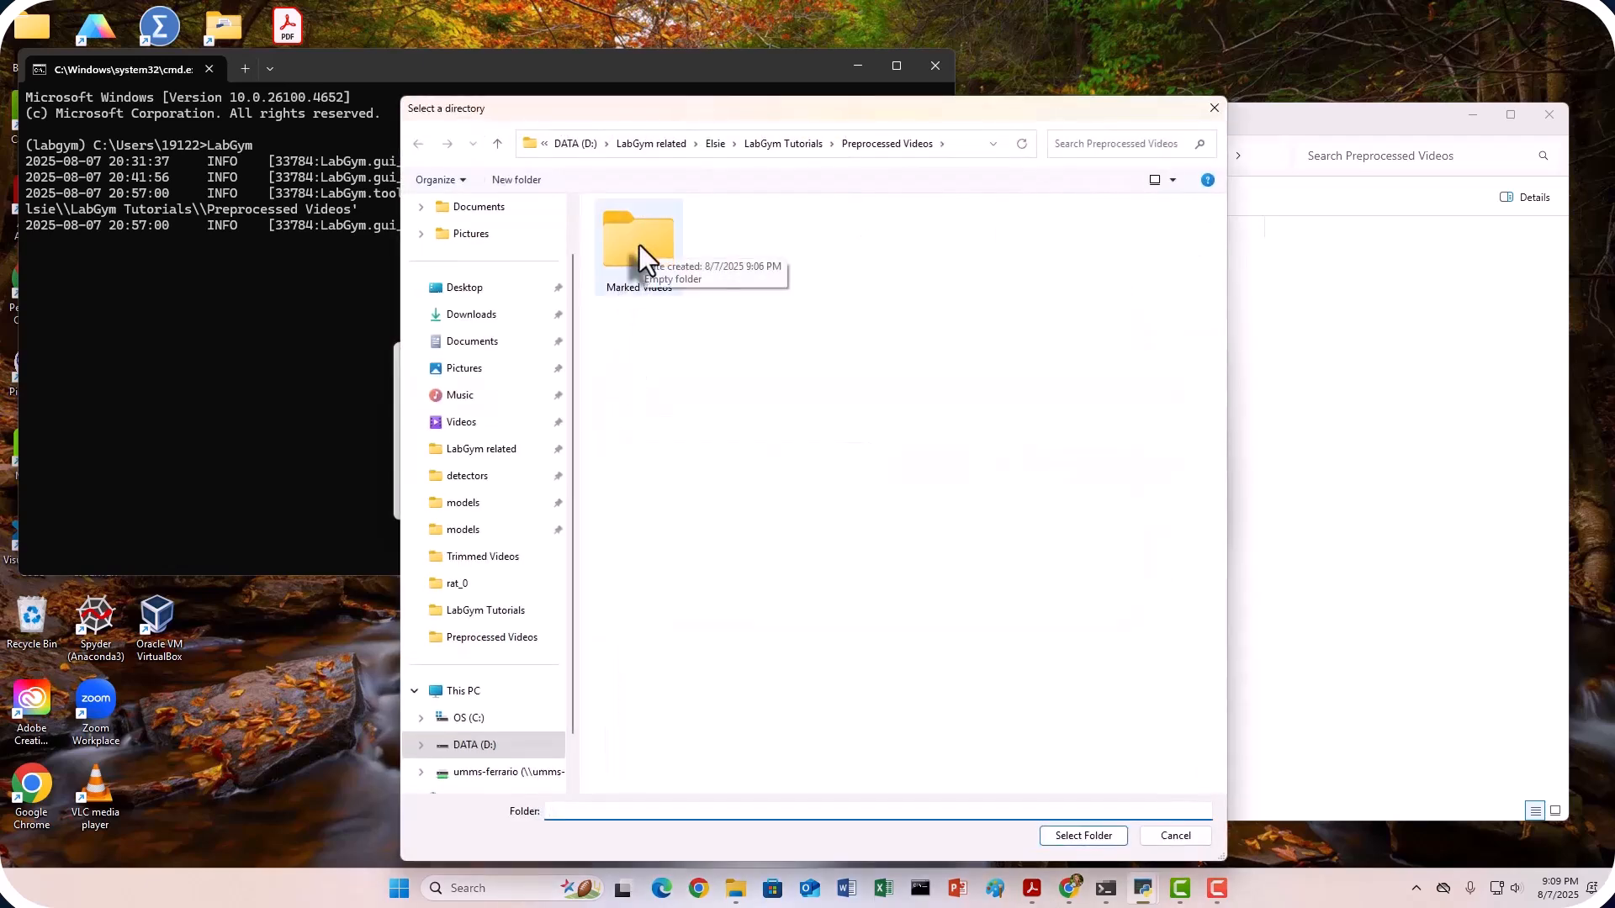
double_click(661, 243)
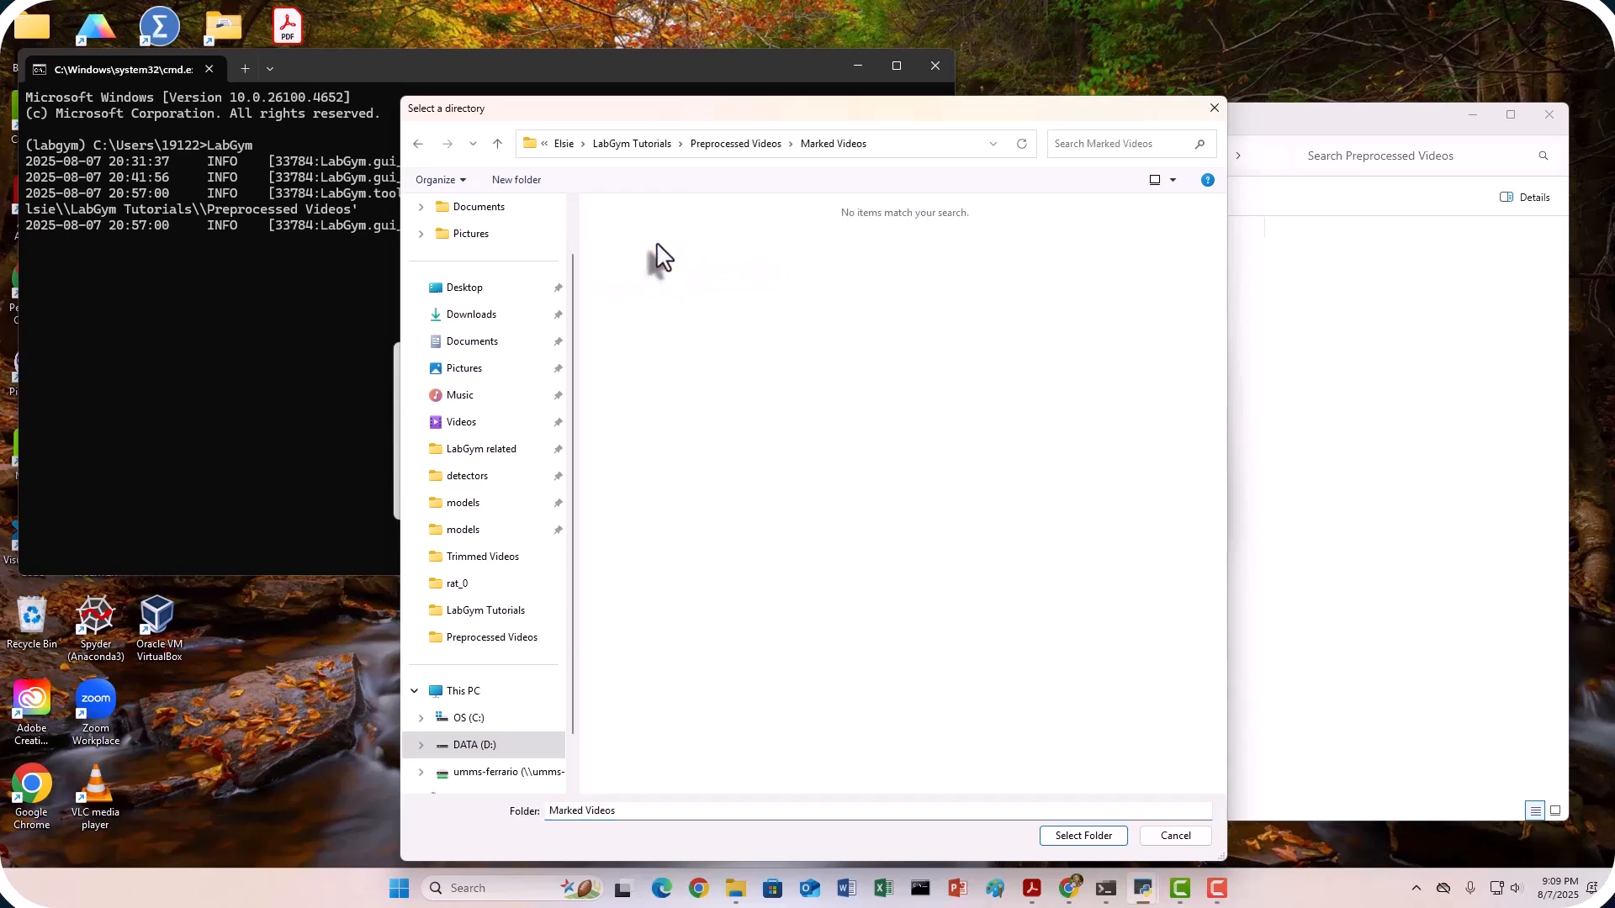
click(1083, 835)
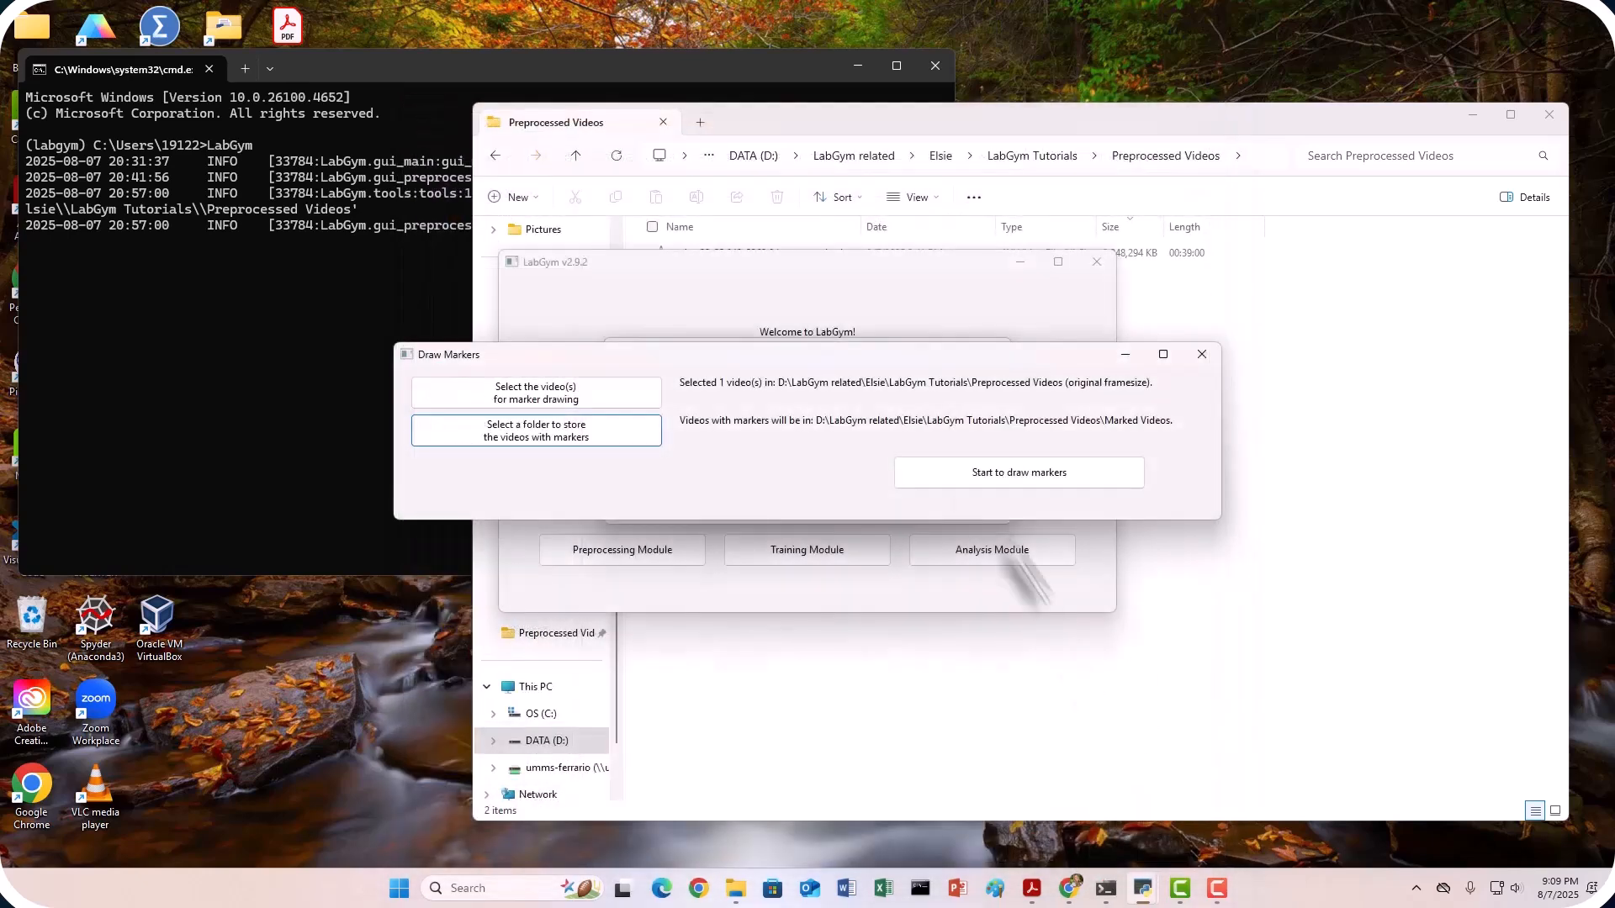
click(991, 479)
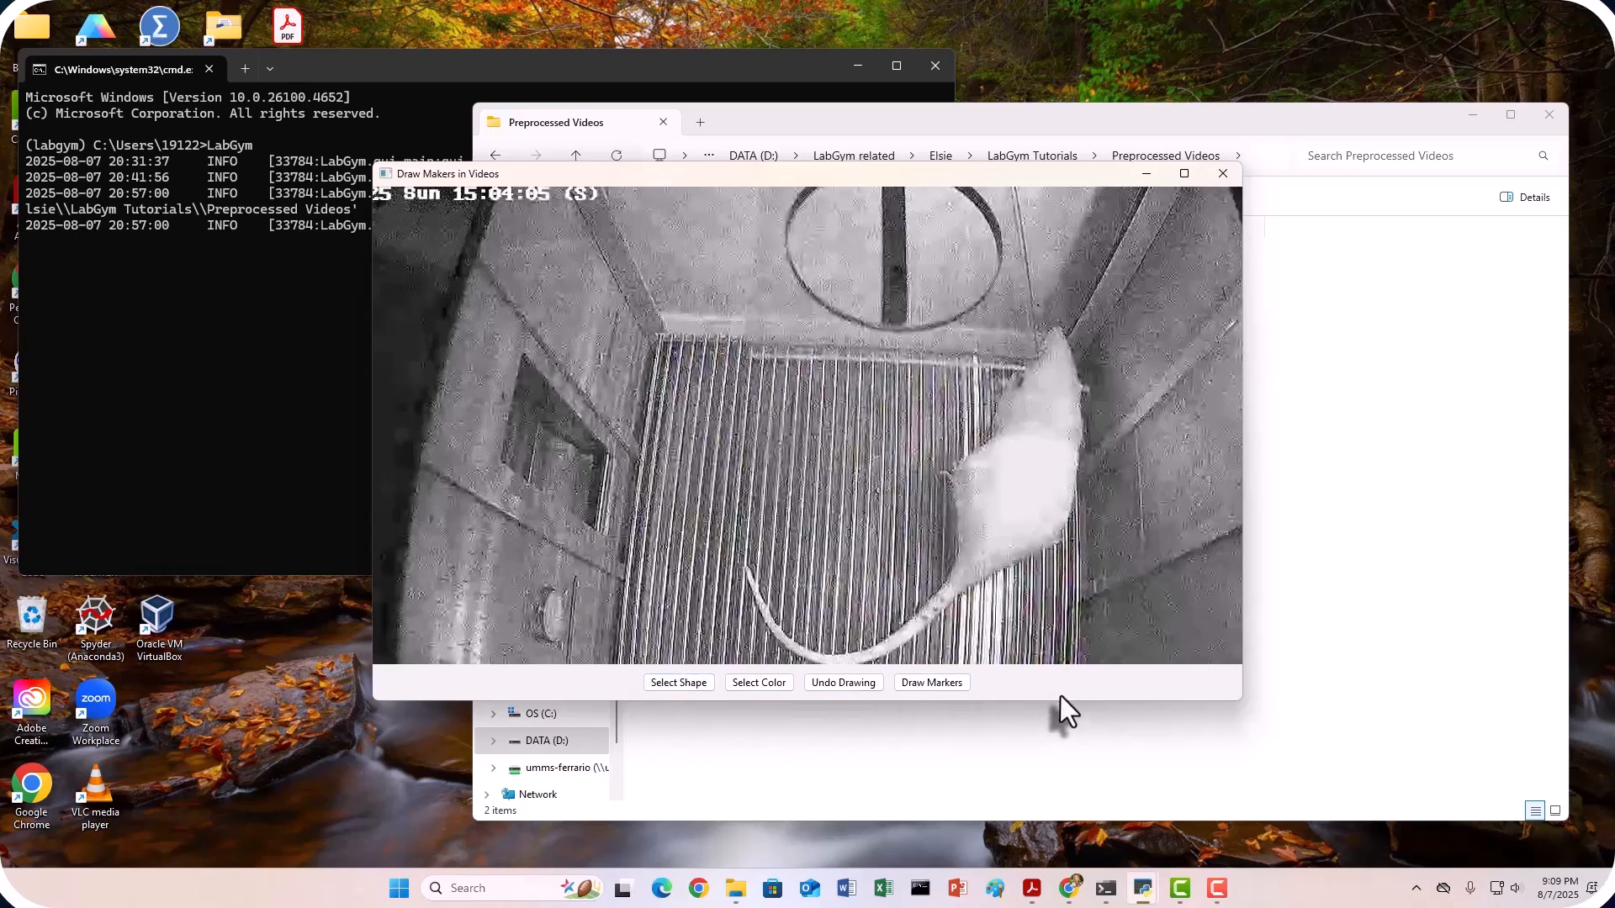
- Try circle markers on the wall opening, the grid floor and the rat, and undo all three
click(699, 687)
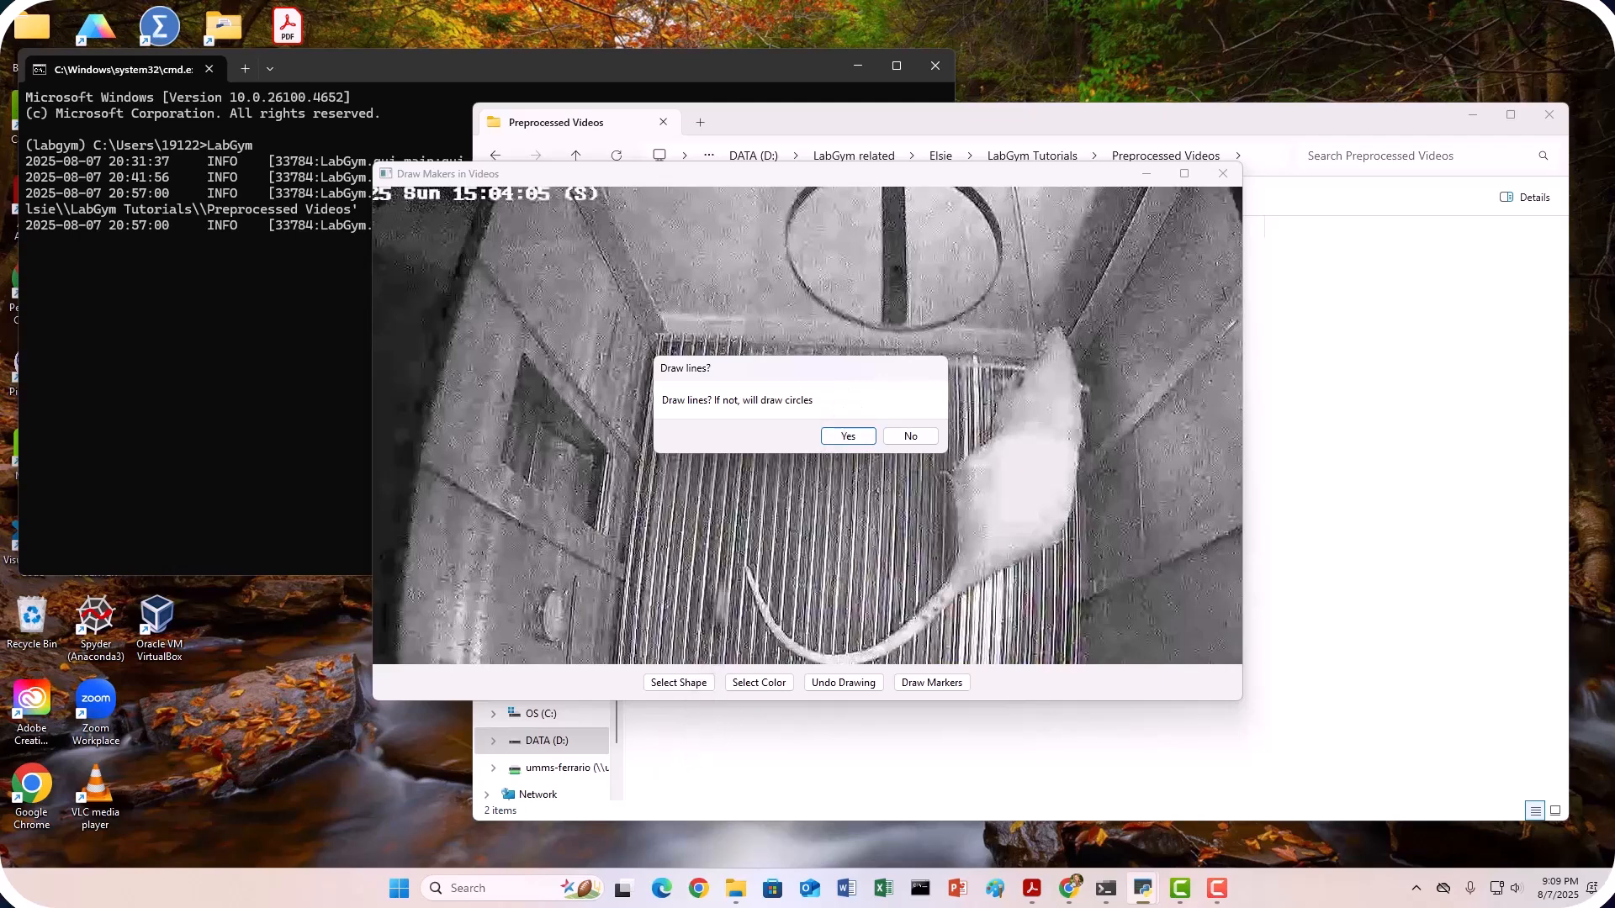
click(910, 436)
drag(547, 438, 592, 483)
drag(827, 482, 866, 541)
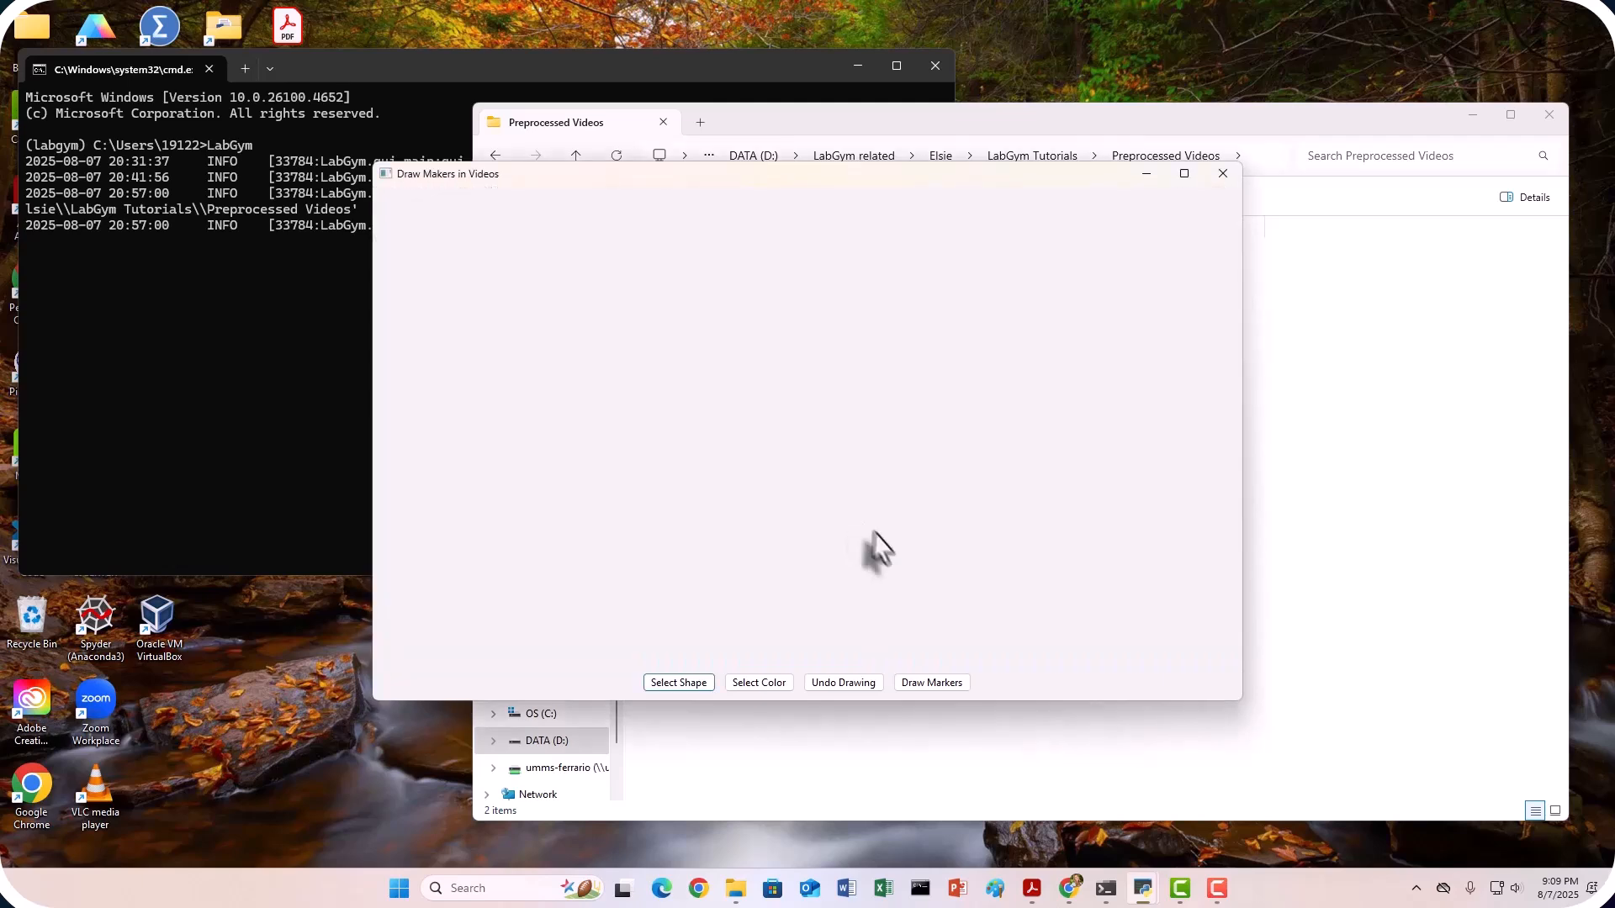
drag(1010, 431, 1043, 465)
click(837, 682)
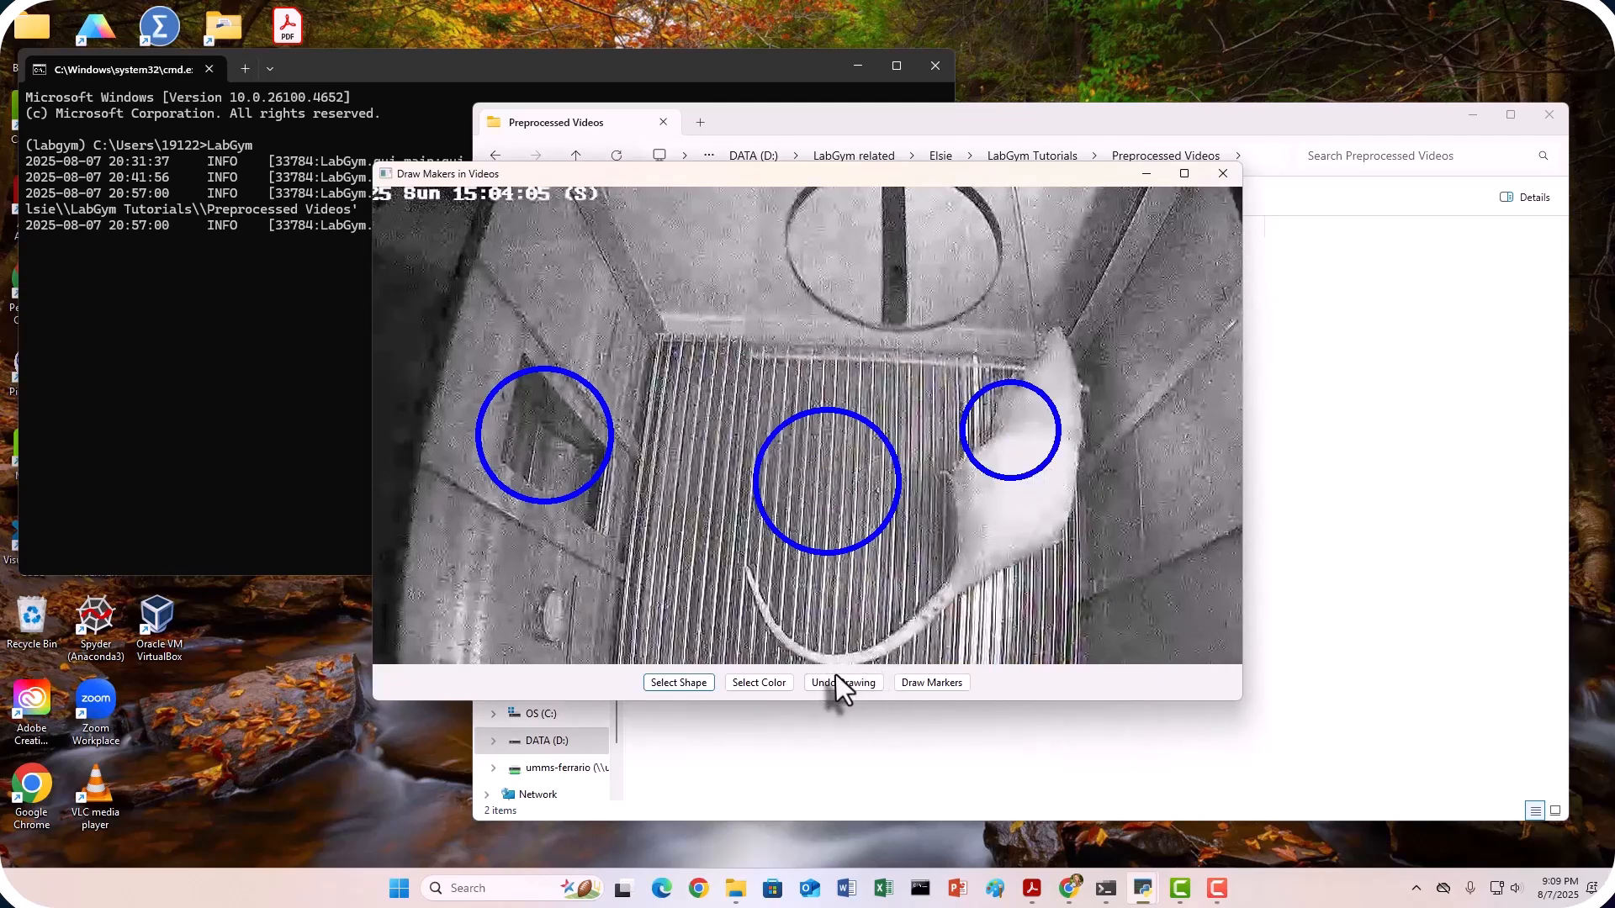
click(837, 683)
click(837, 682)
- Try several straight line markers around the wall opening and across the grid floor, undoing each of them
click(679, 683)
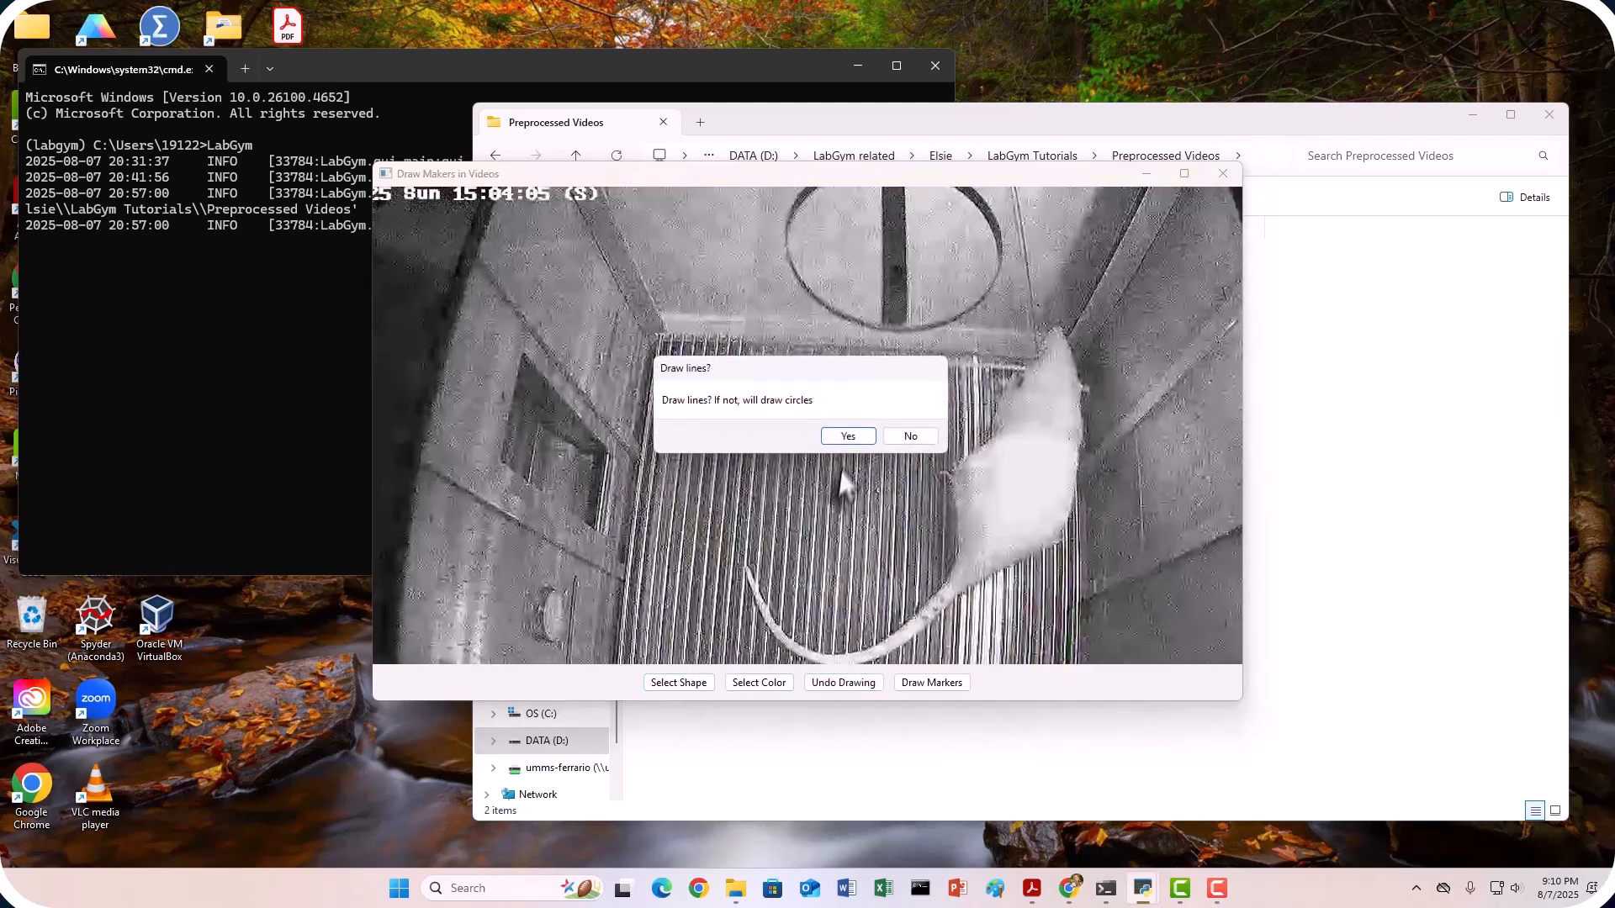
click(850, 435)
drag(529, 345, 465, 458)
drag(577, 451, 598, 552)
click(841, 682)
click(841, 683)
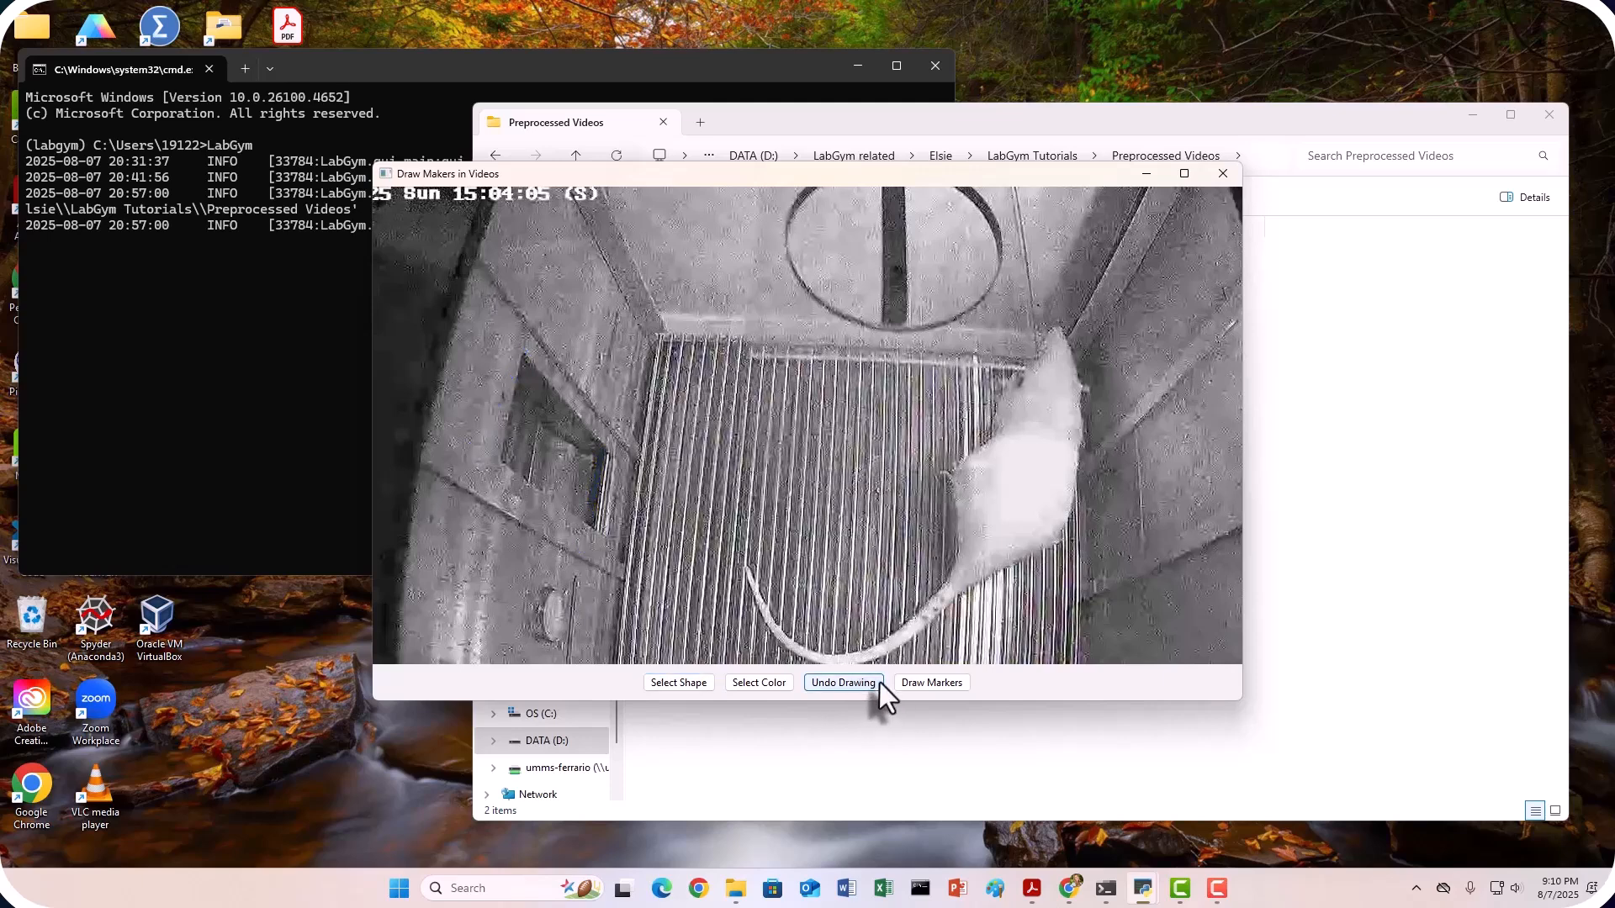
drag(849, 483, 896, 553)
click(847, 684)
drag(787, 513, 858, 488)
click(835, 685)
mouse_move(583, 599)
mouse_down()
mouse_move(683, 663)
mouse_move(760, 518)
mouse_up()
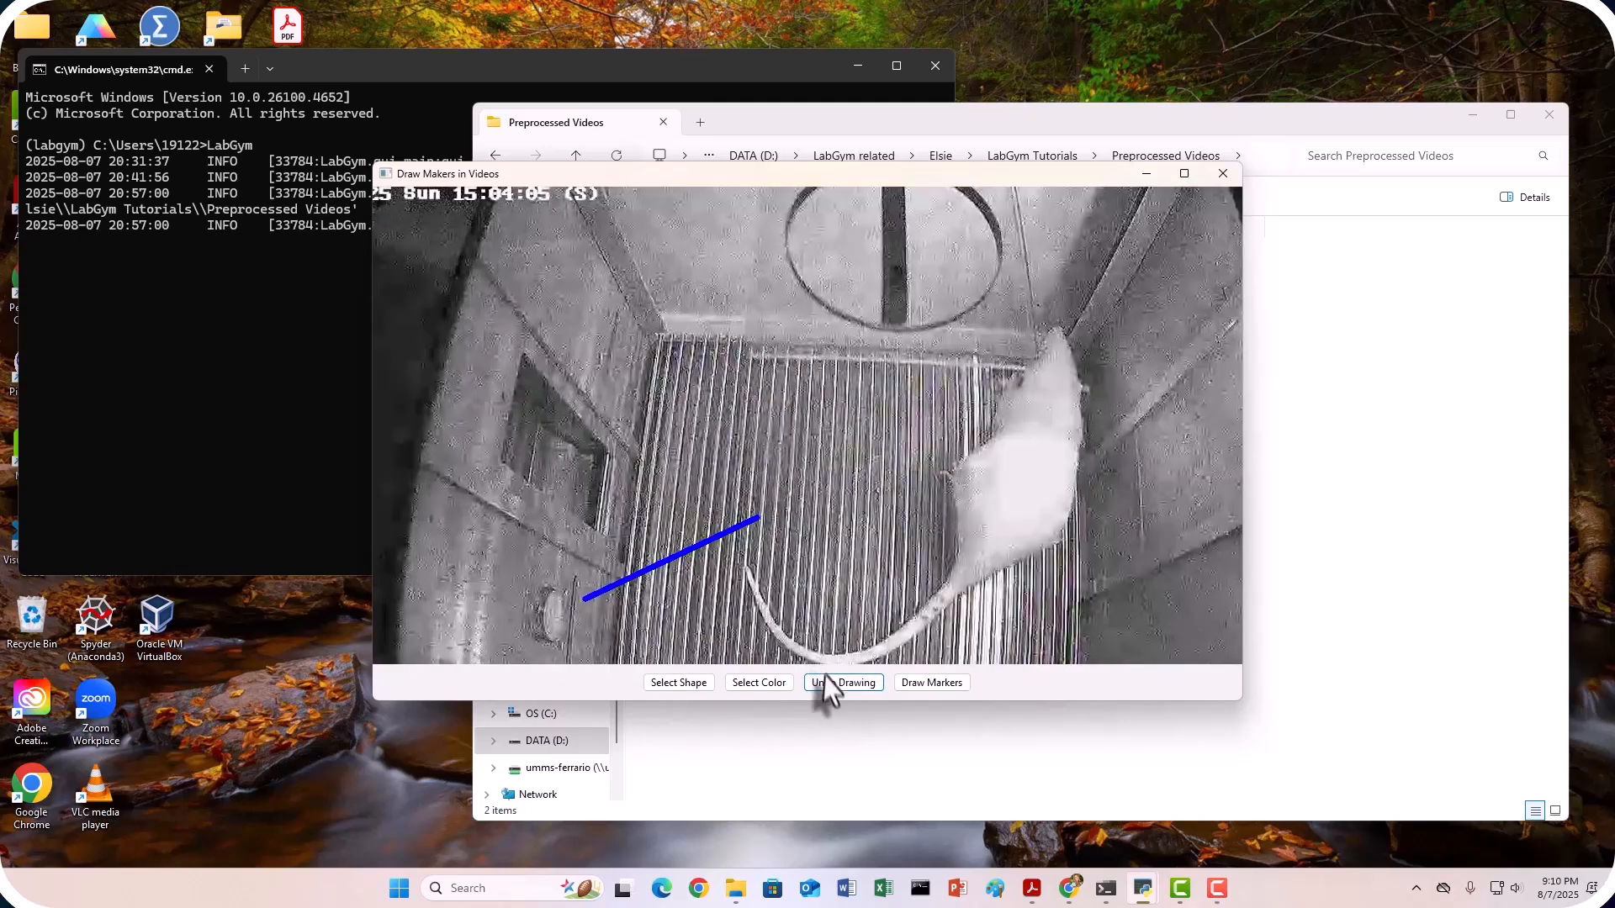
click(830, 683)
- Outline the four-sided opening in the chamber wall with blue line markers
click(685, 683)
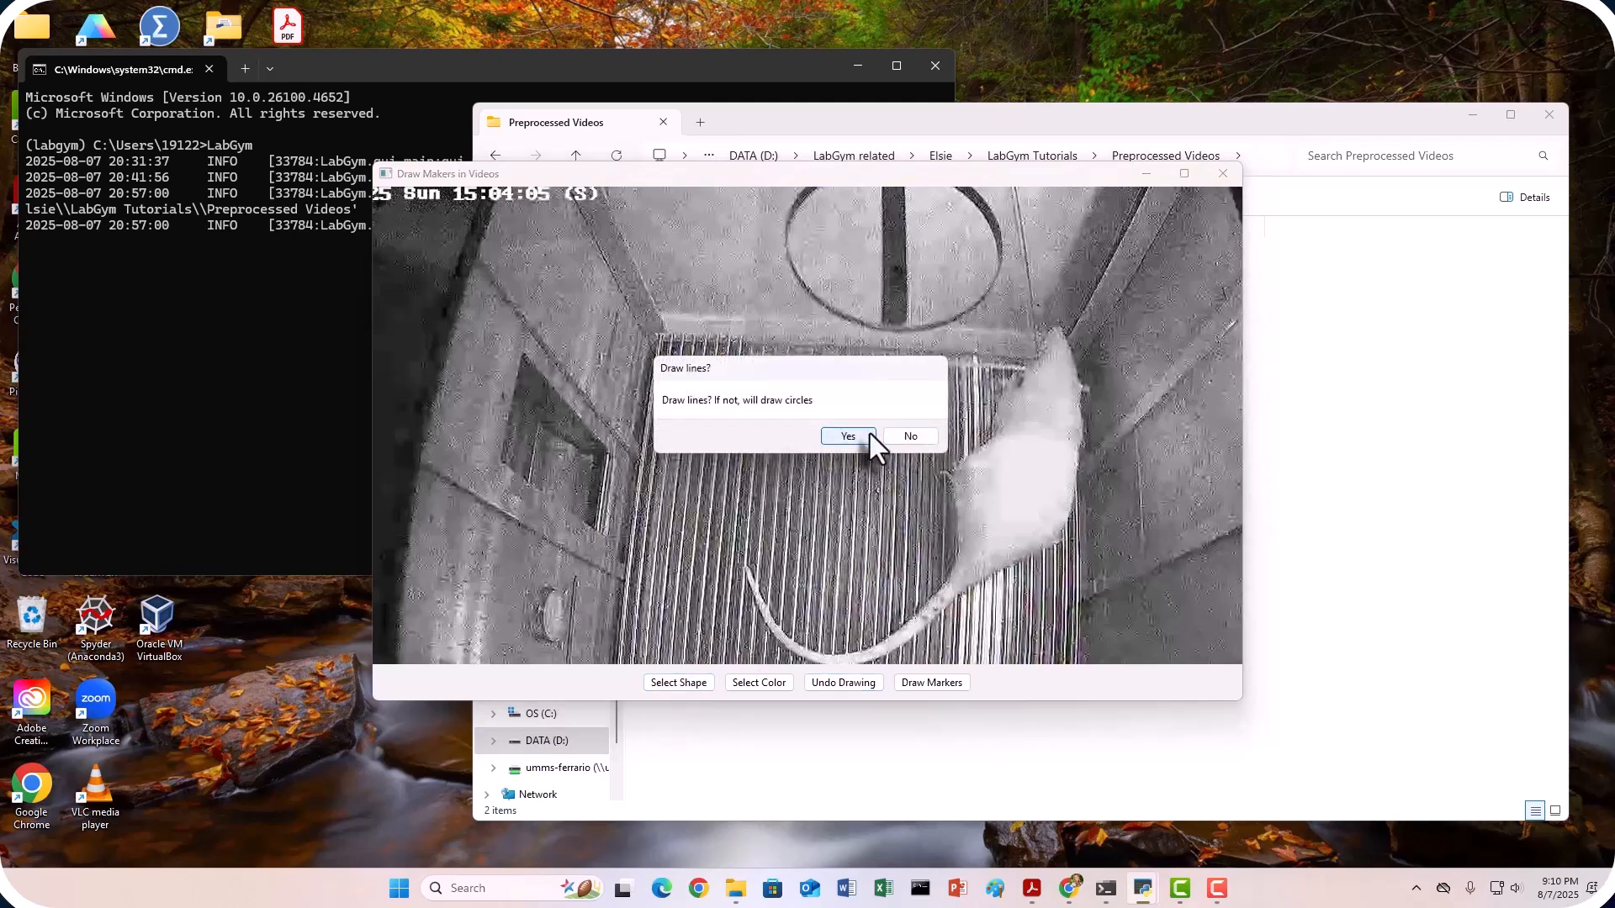
click(870, 433)
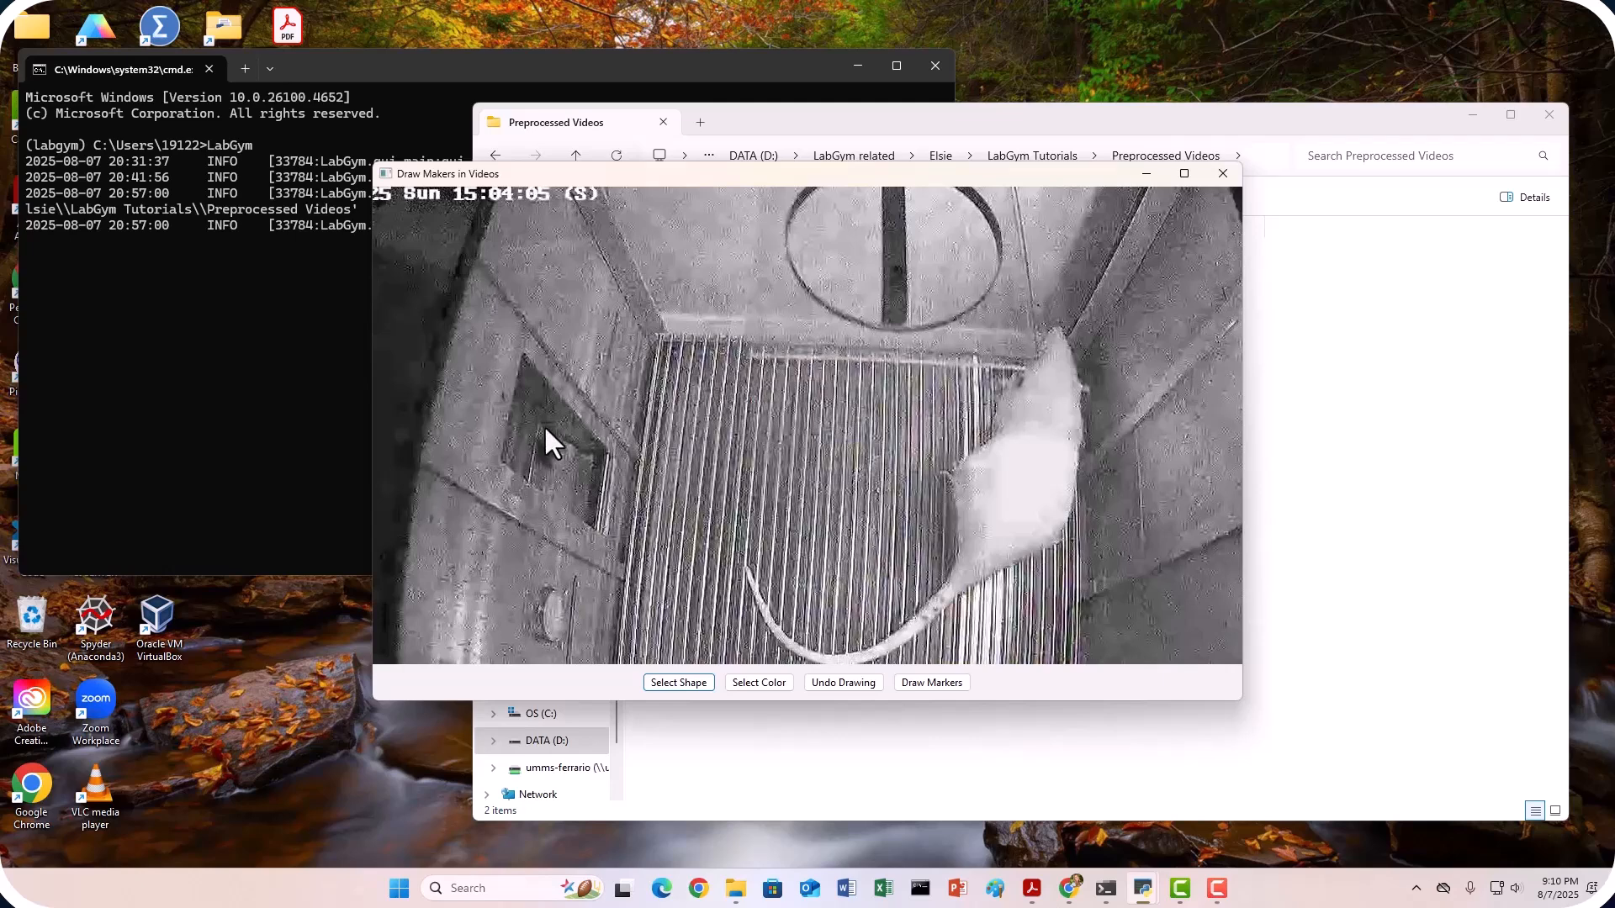
click(774, 683)
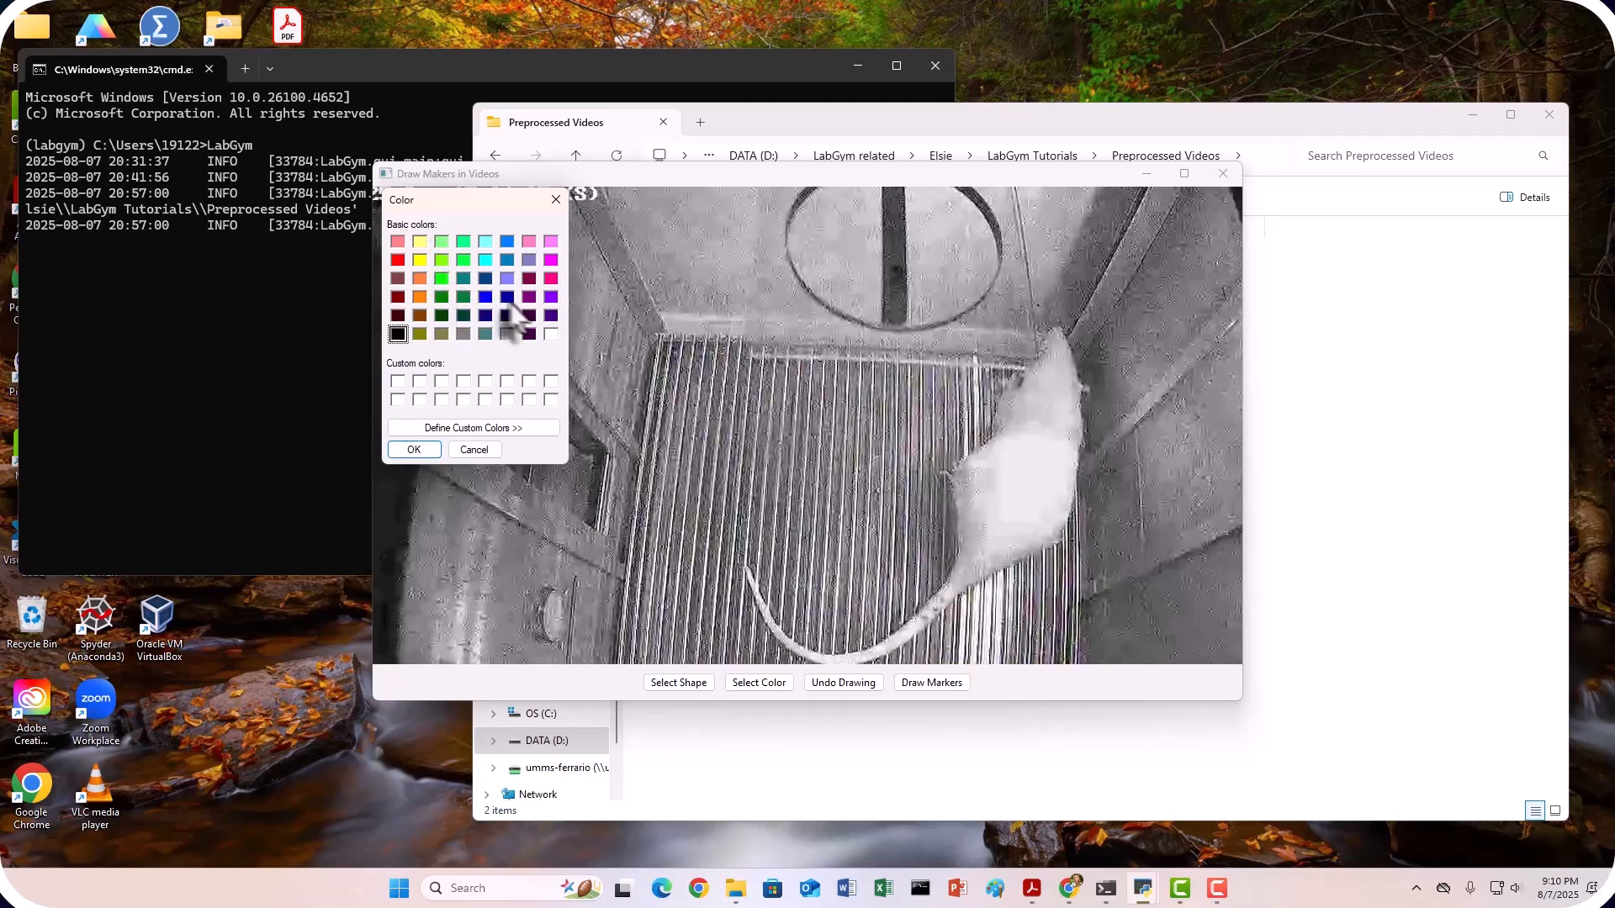
click(483, 297)
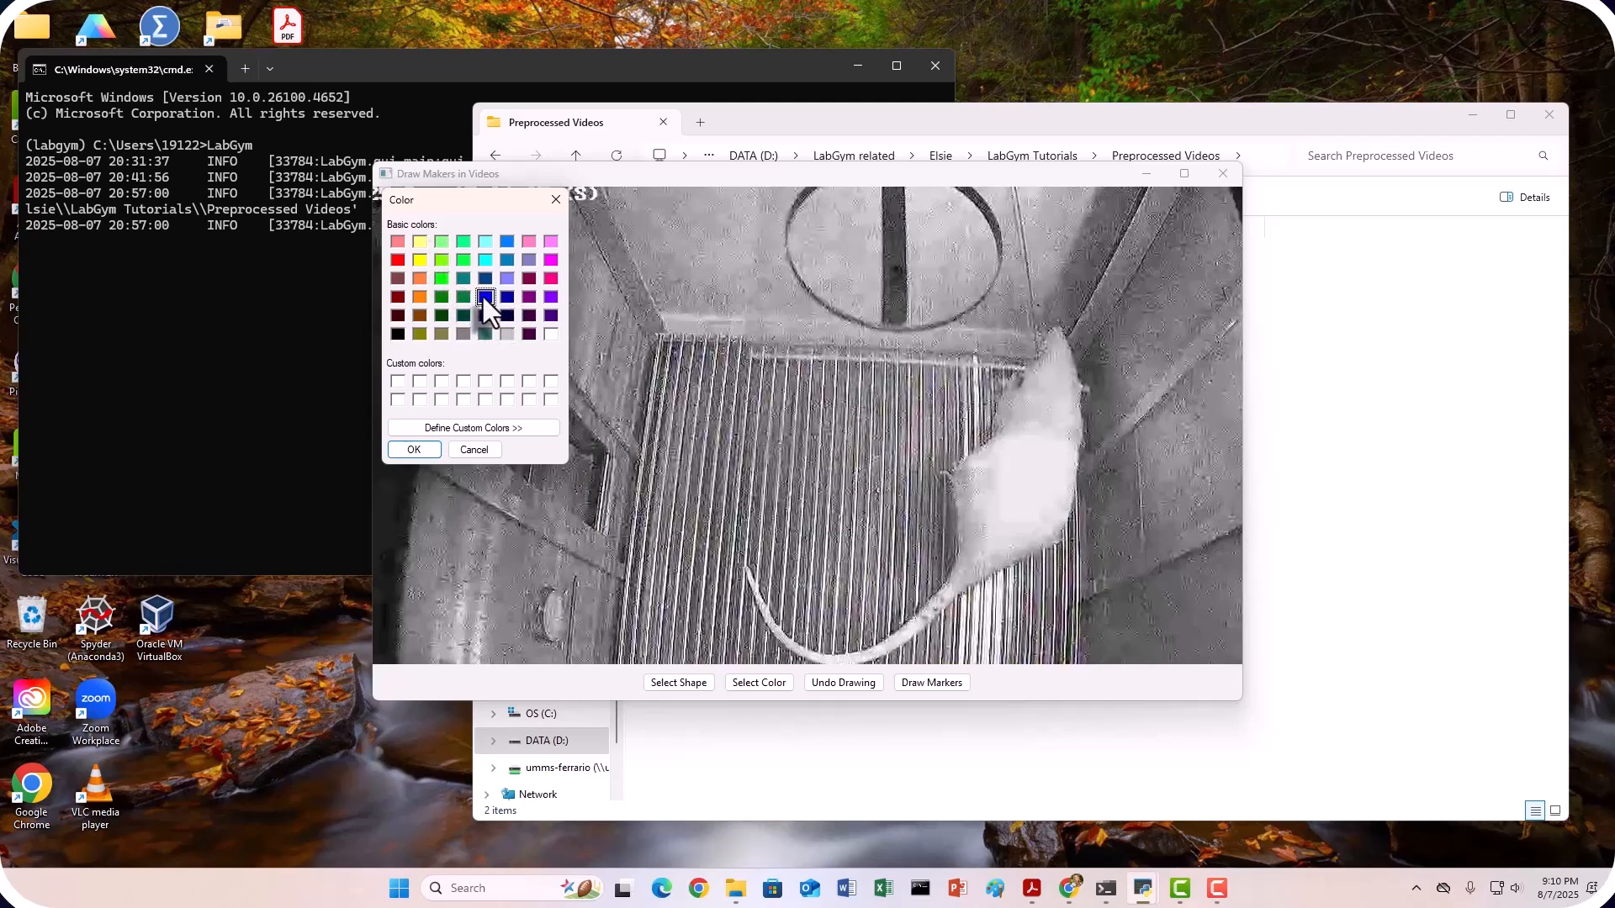
click(414, 449)
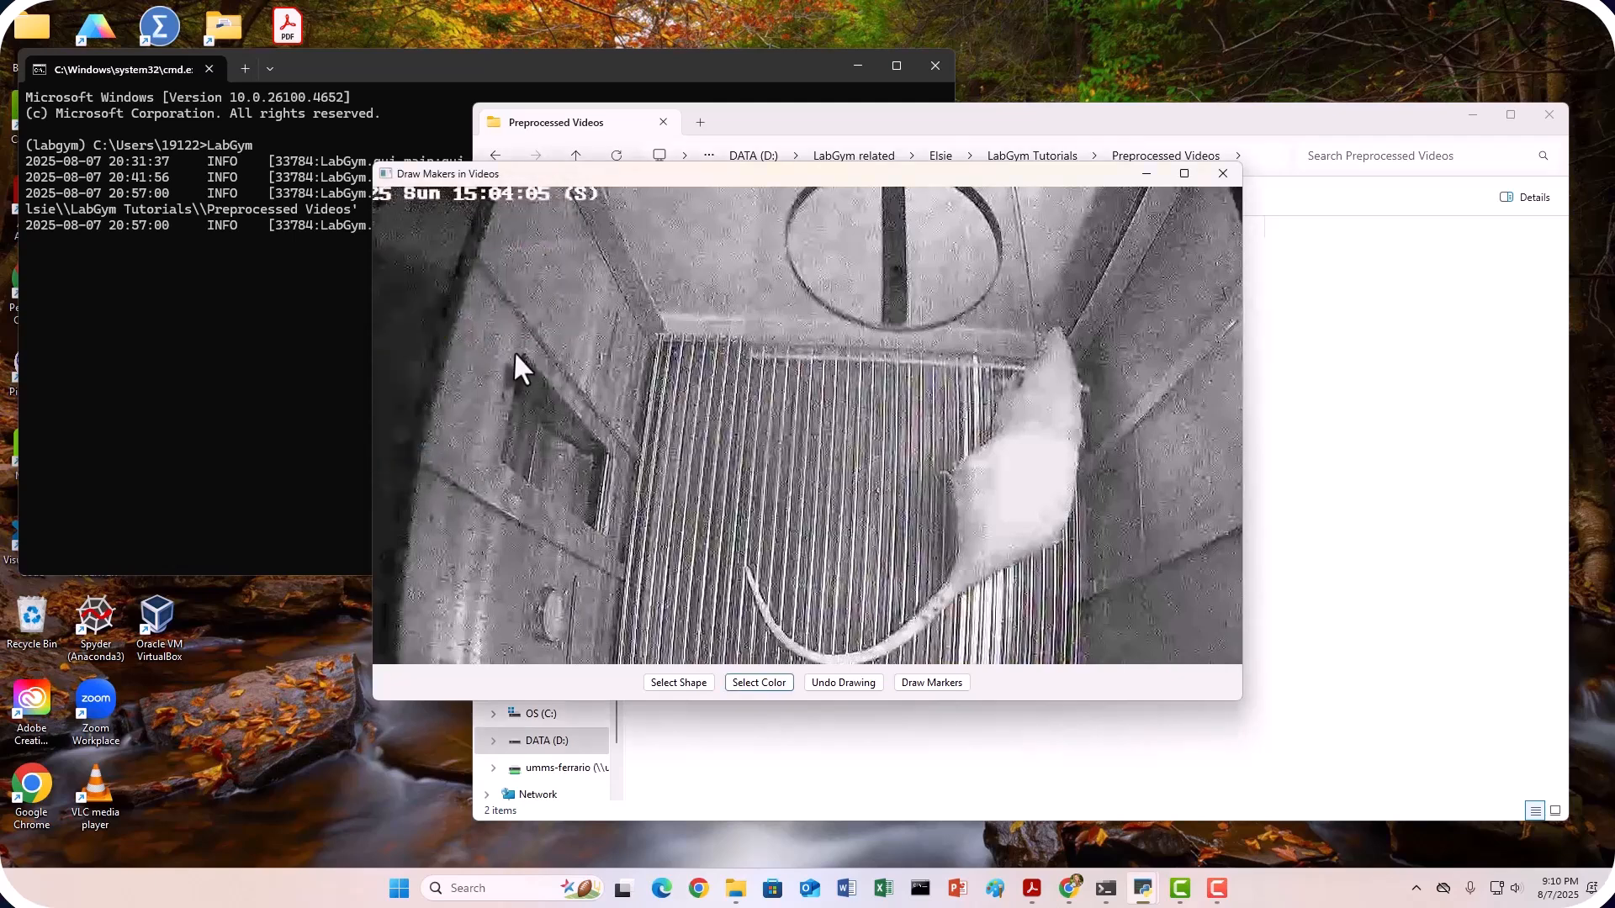
mouse_move(524, 348)
mouse_down()
mouse_move(497, 461)
mouse_move(608, 536)
mouse_move(623, 461)
mouse_move(525, 348)
mouse_up()
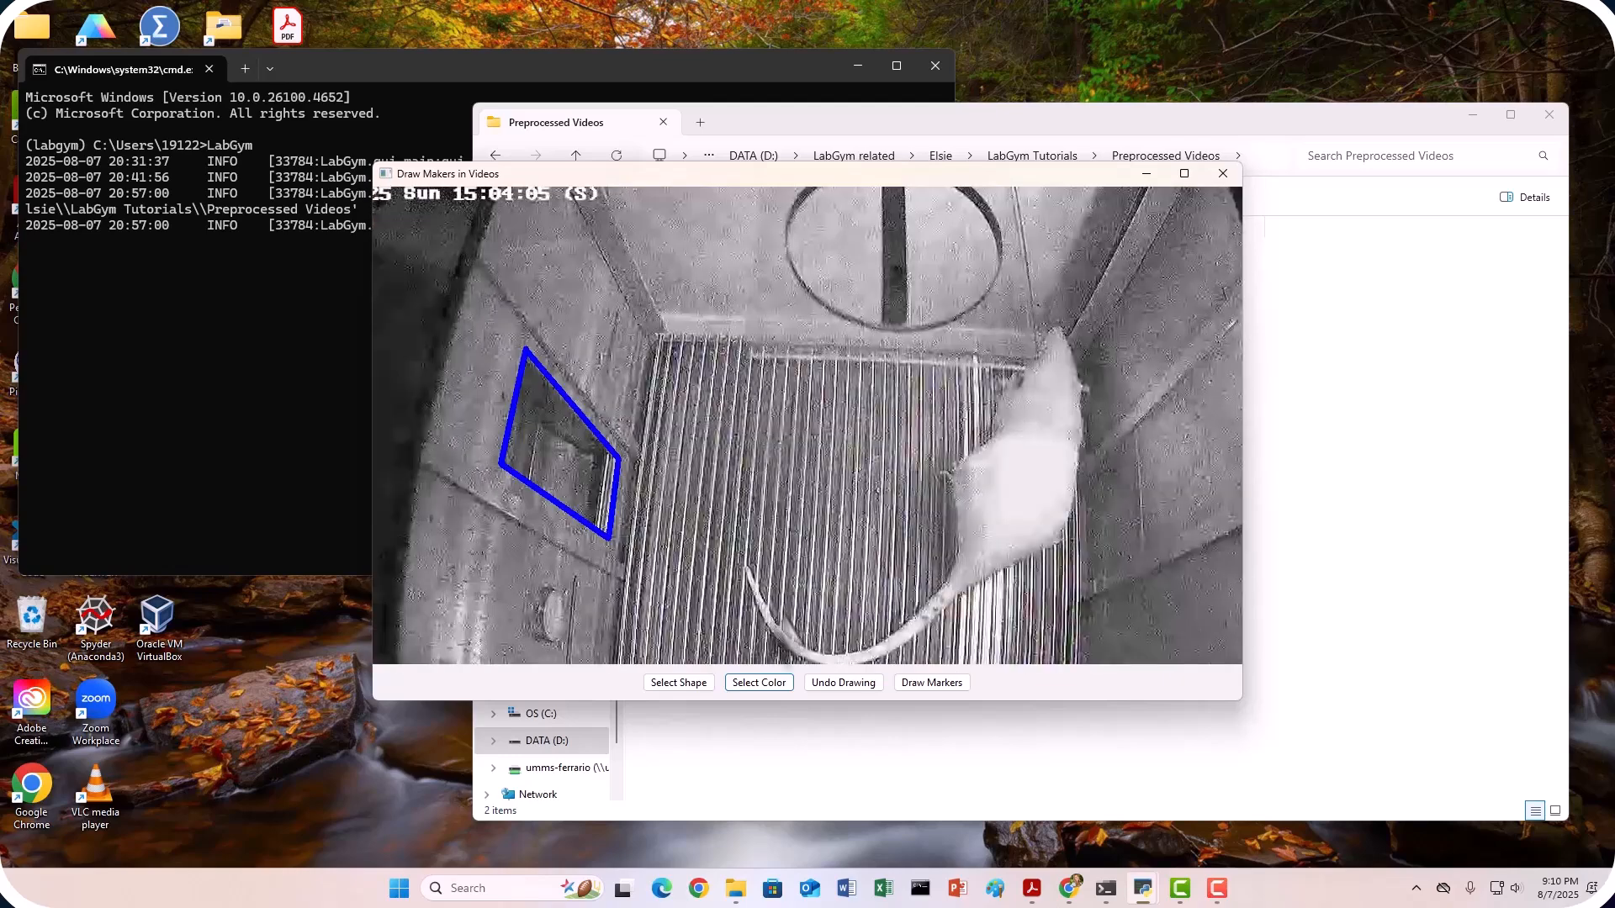
- Draw a small magenta circle marker around the round fixture on the wall below the blue outline
click(690, 683)
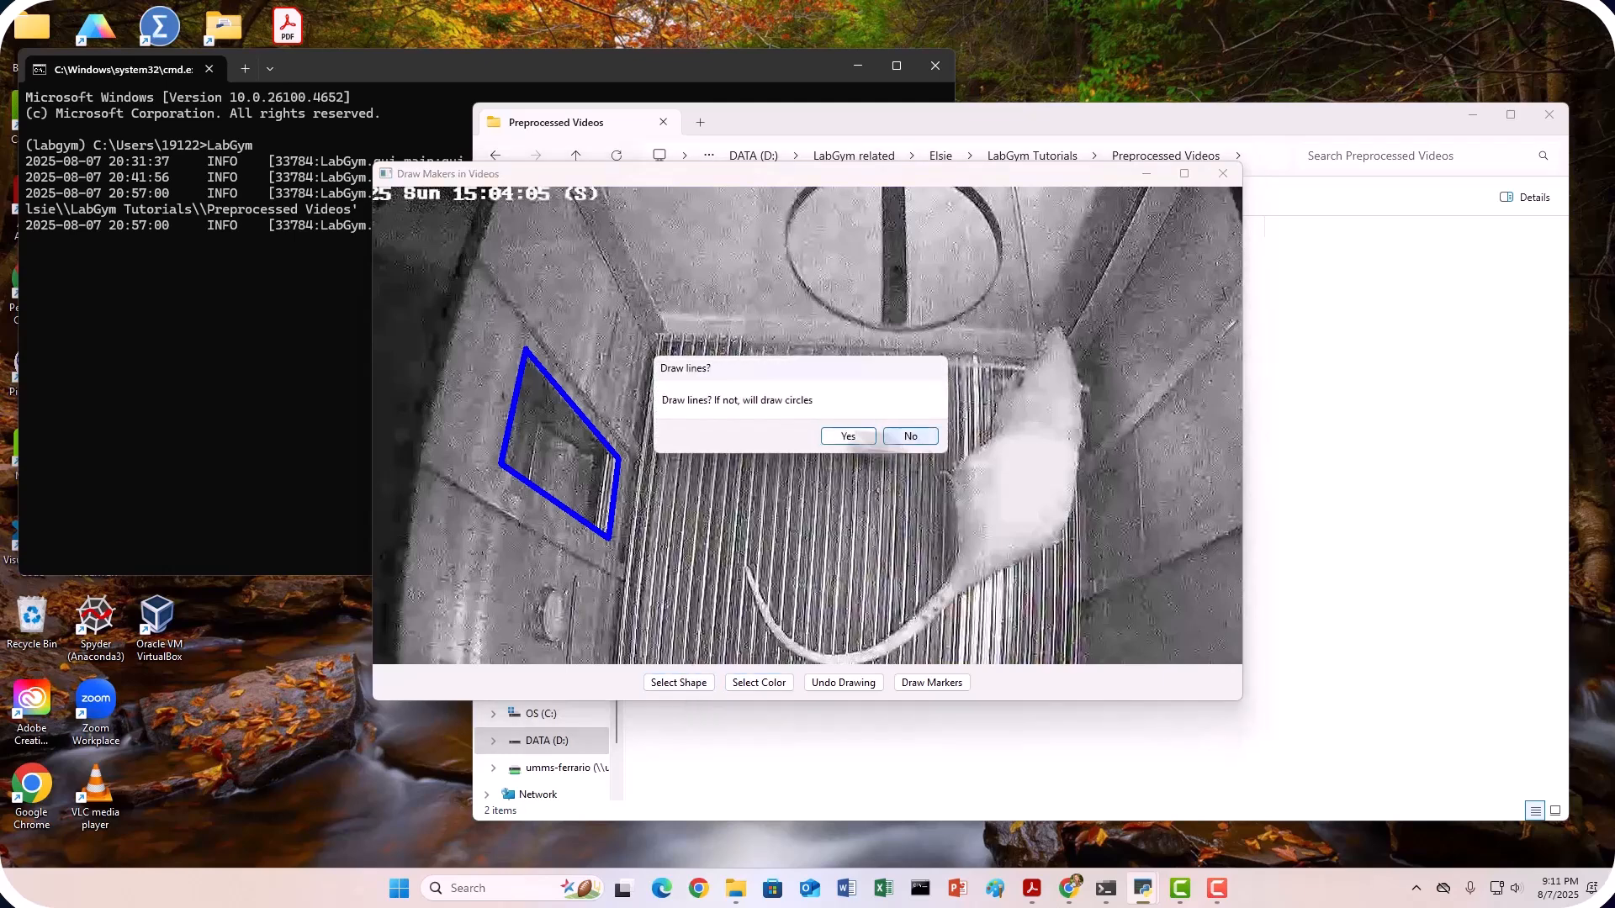
click(912, 438)
click(739, 688)
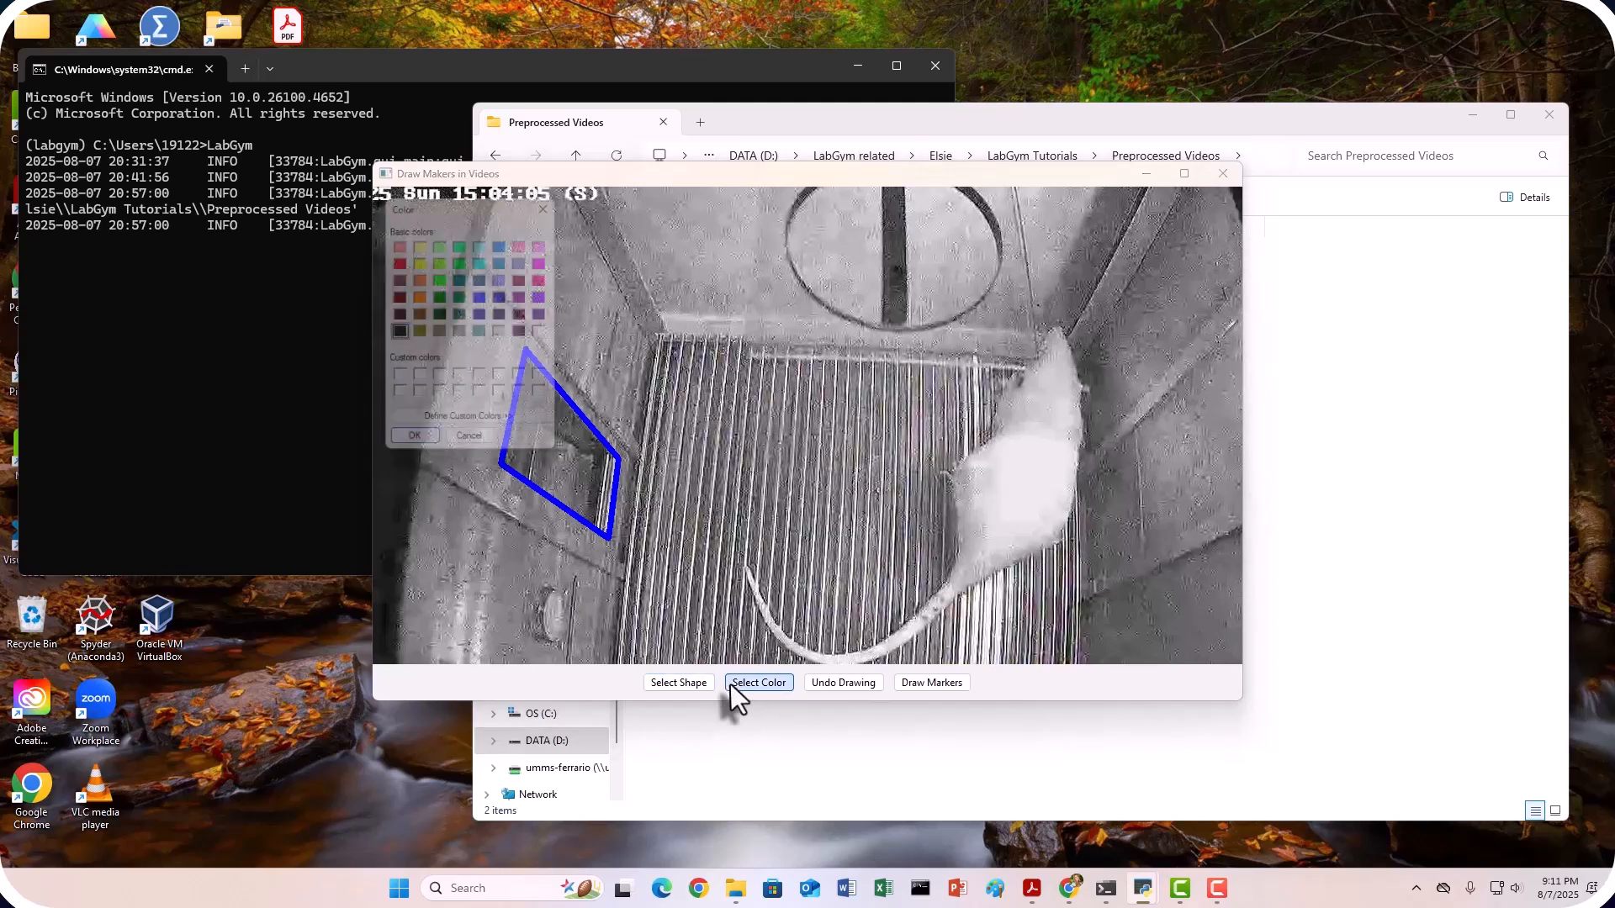
click(551, 260)
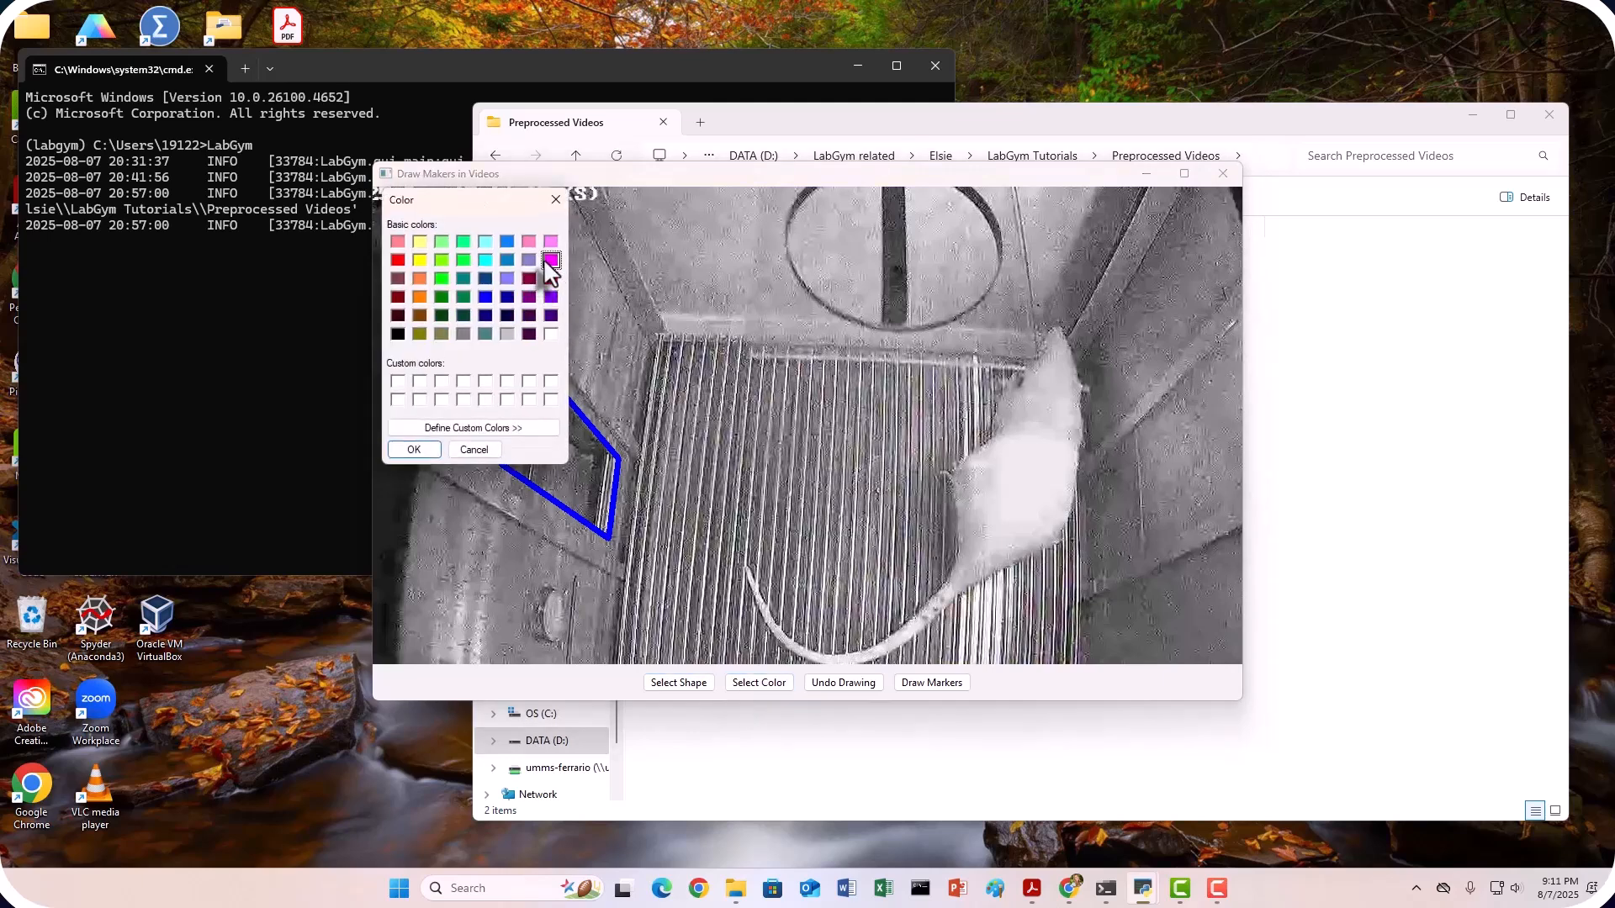
click(414, 449)
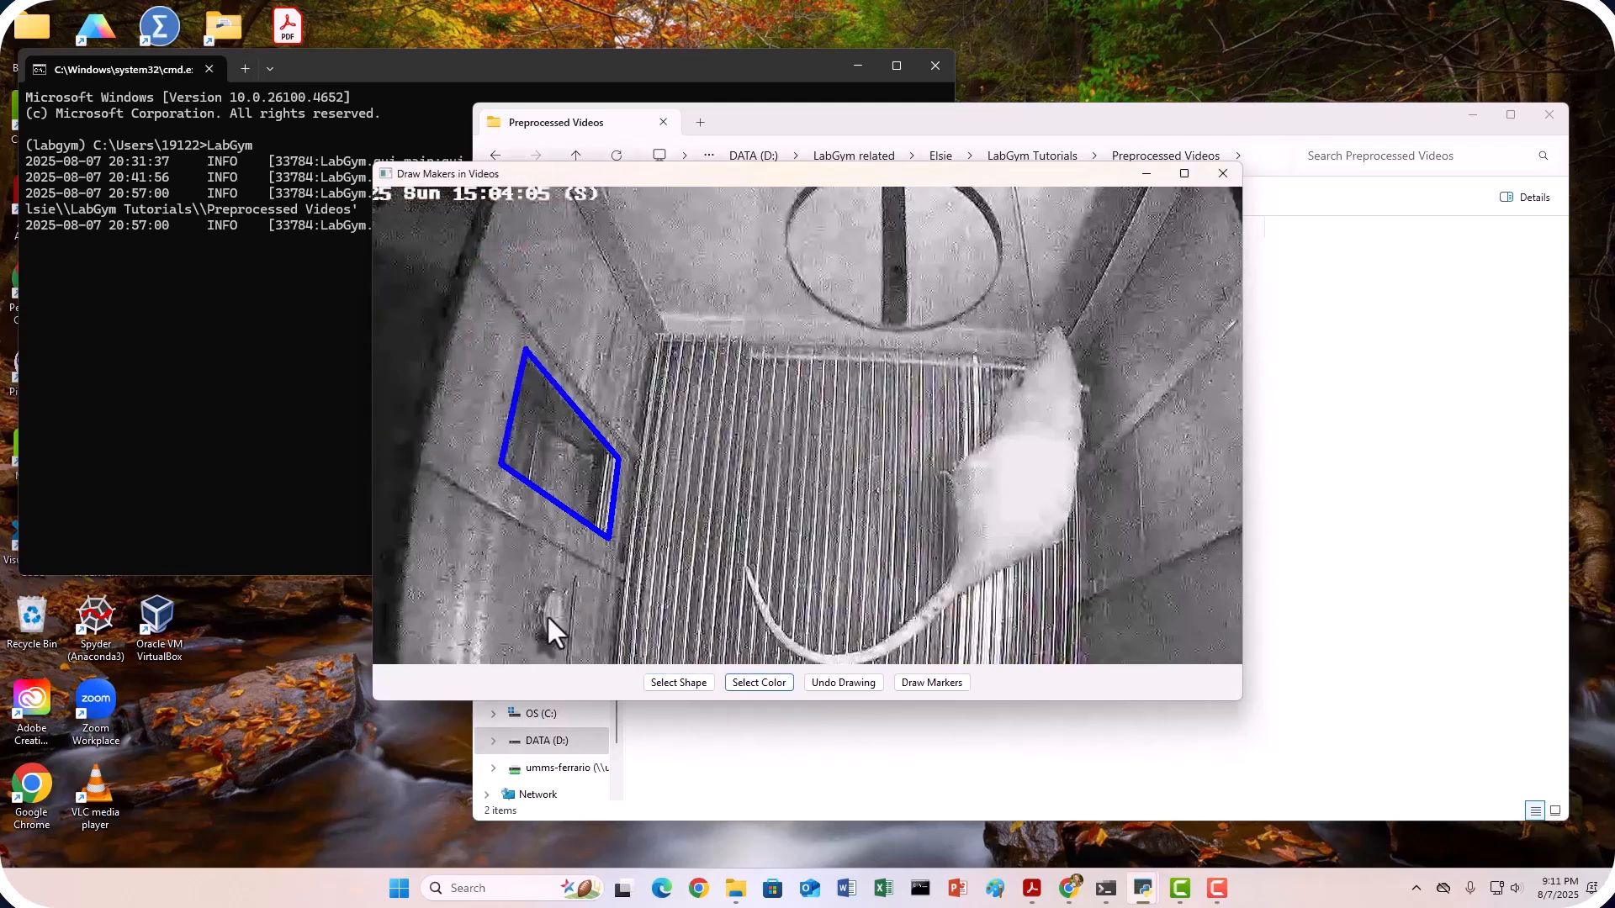
drag(552, 619, 567, 639)
- Apply the drawn markers to the video and open the Marked Videos folder in File Explorer, widening the Name column
click(930, 685)
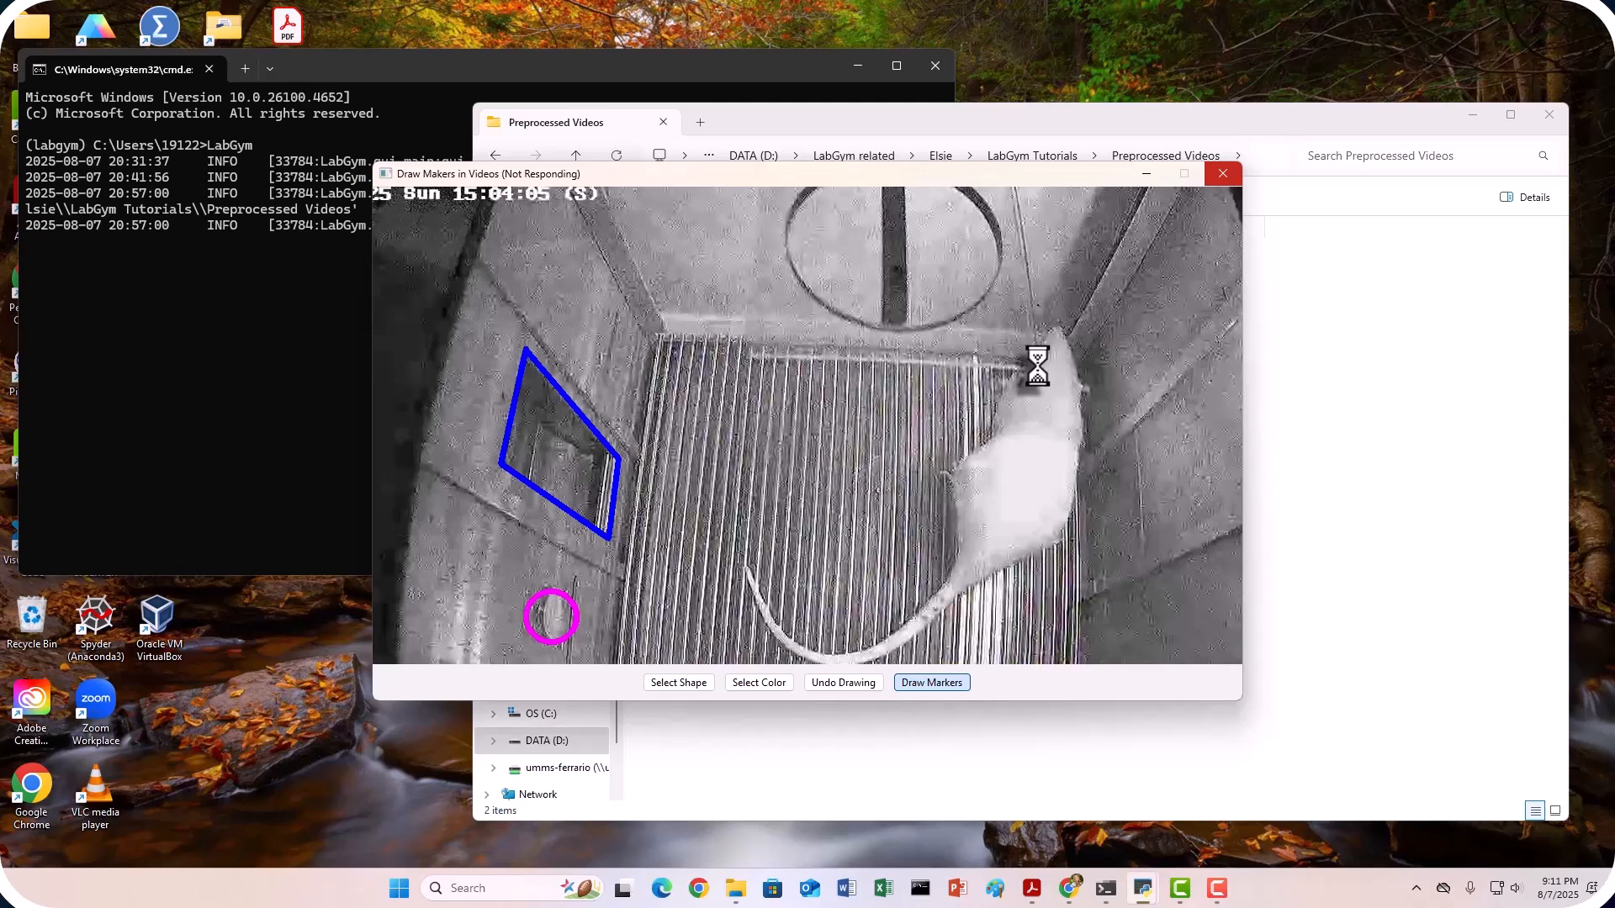
click(1356, 379)
double_click(747, 281)
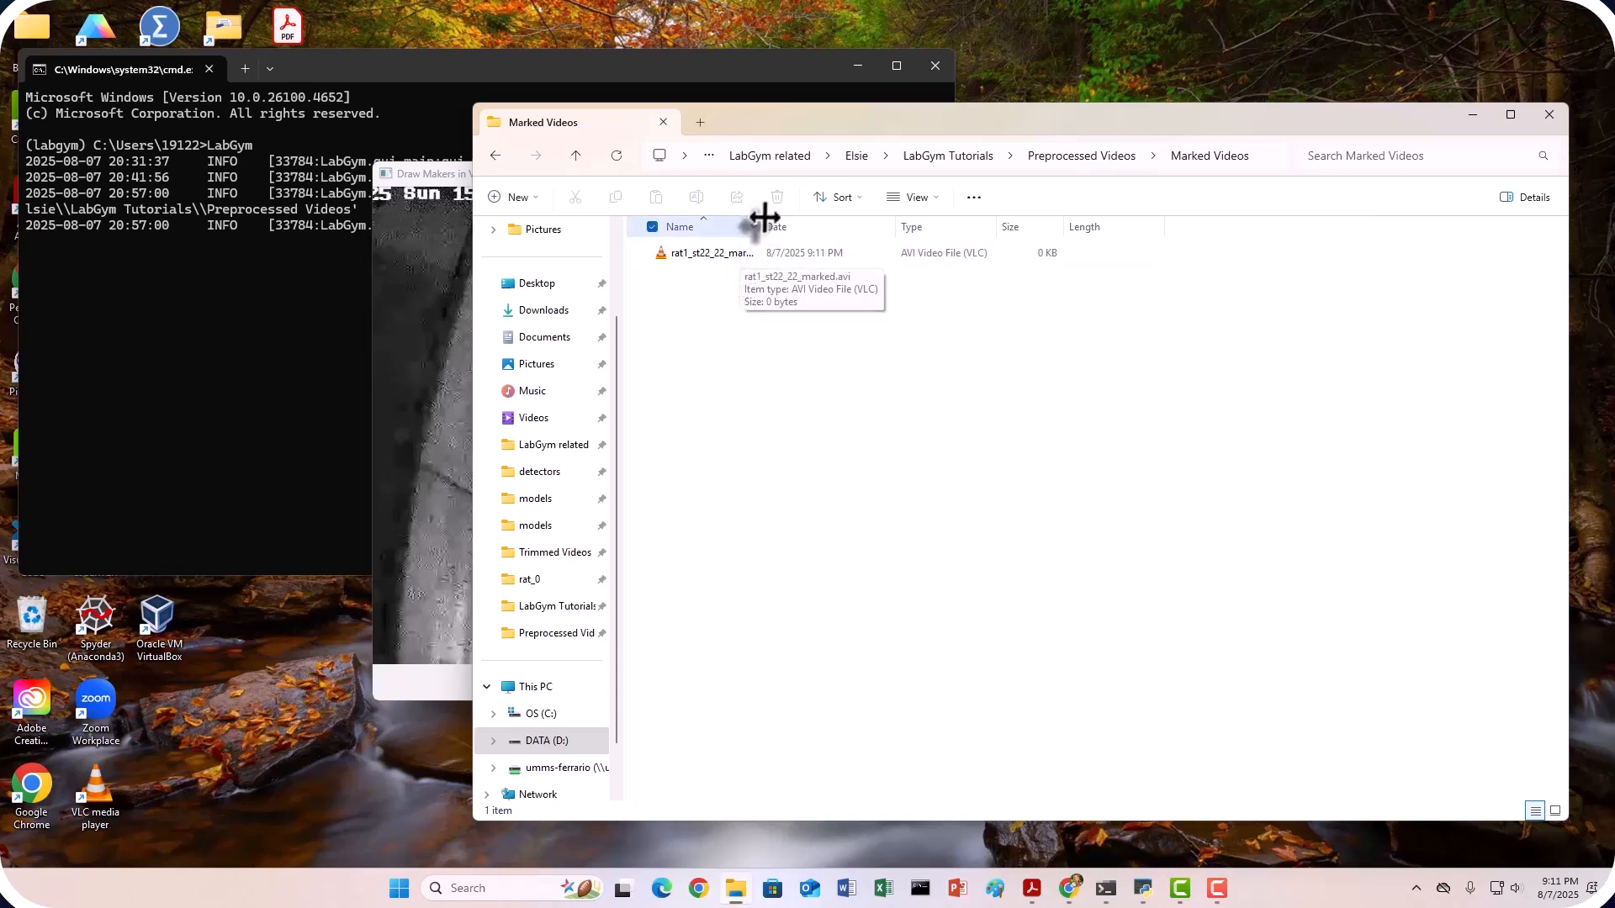
drag(764, 228, 837, 231)
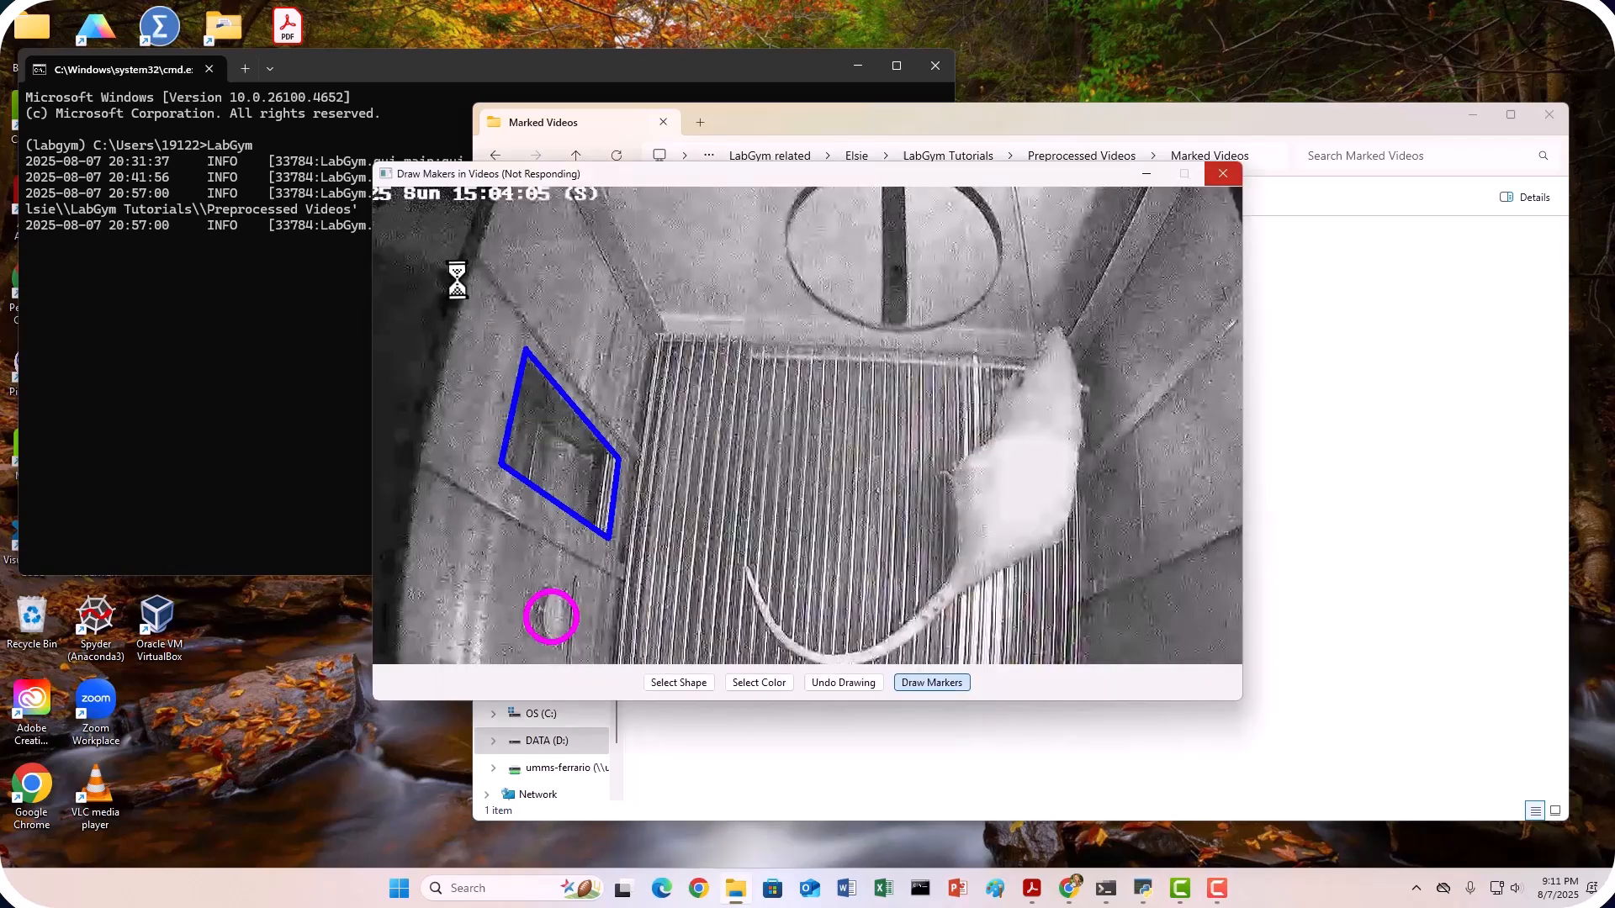
- Check the marker drawing's progress in the command window and return to the Marked Videos folder
click(454, 282)
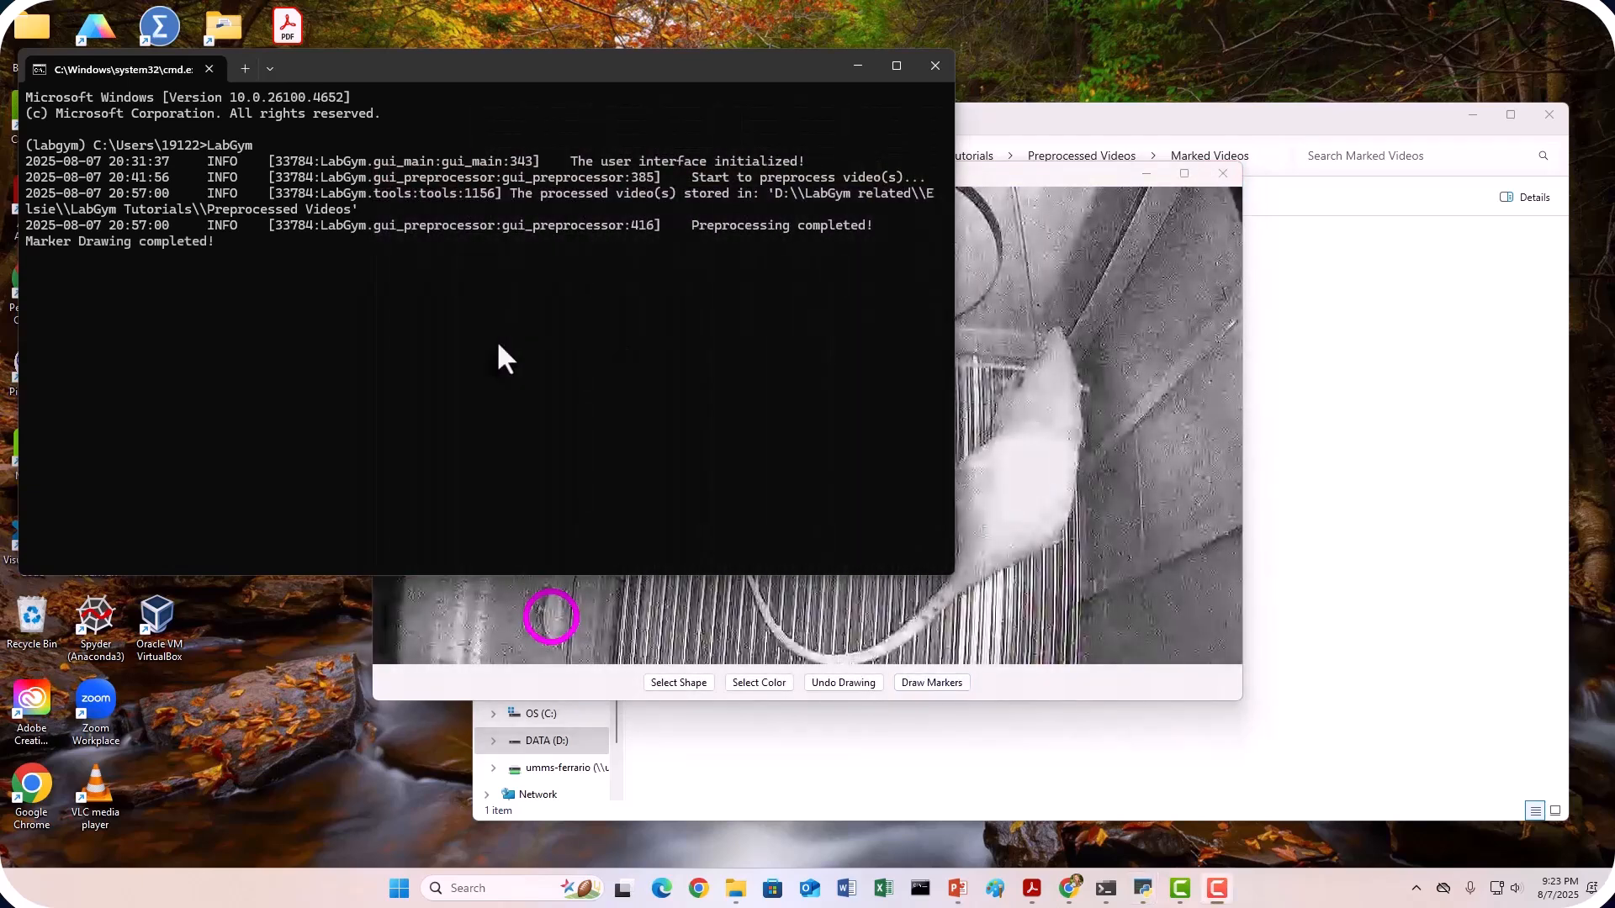
mouse_move(226, 242)
mouse_down()
mouse_move(30, 244)
mouse_move(261, 240)
mouse_up()
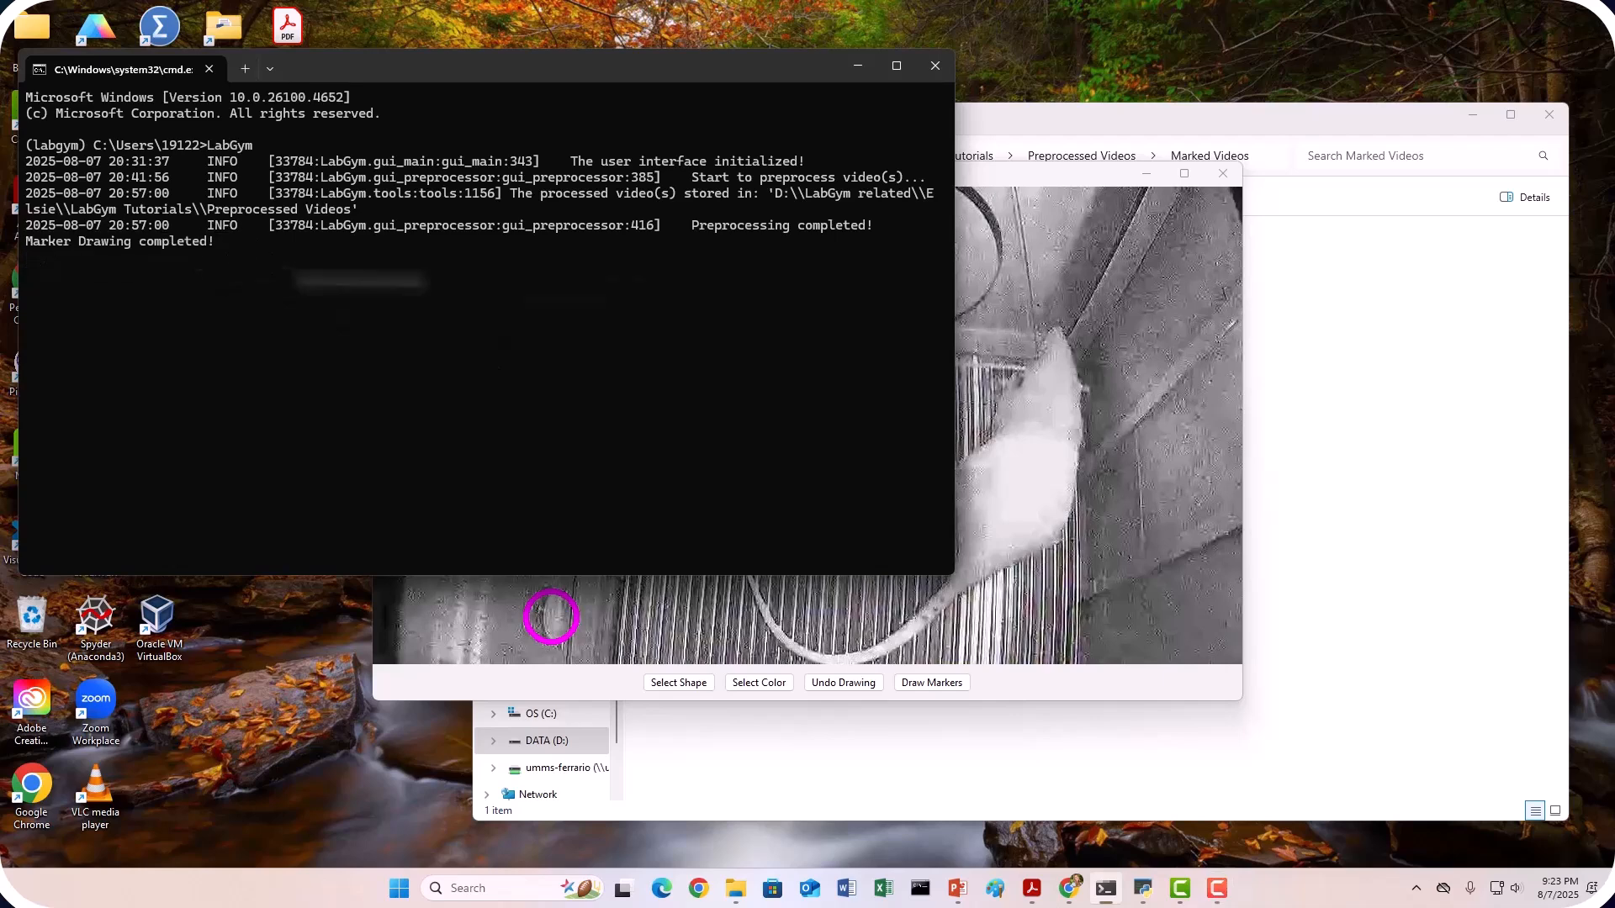
click(1391, 332)
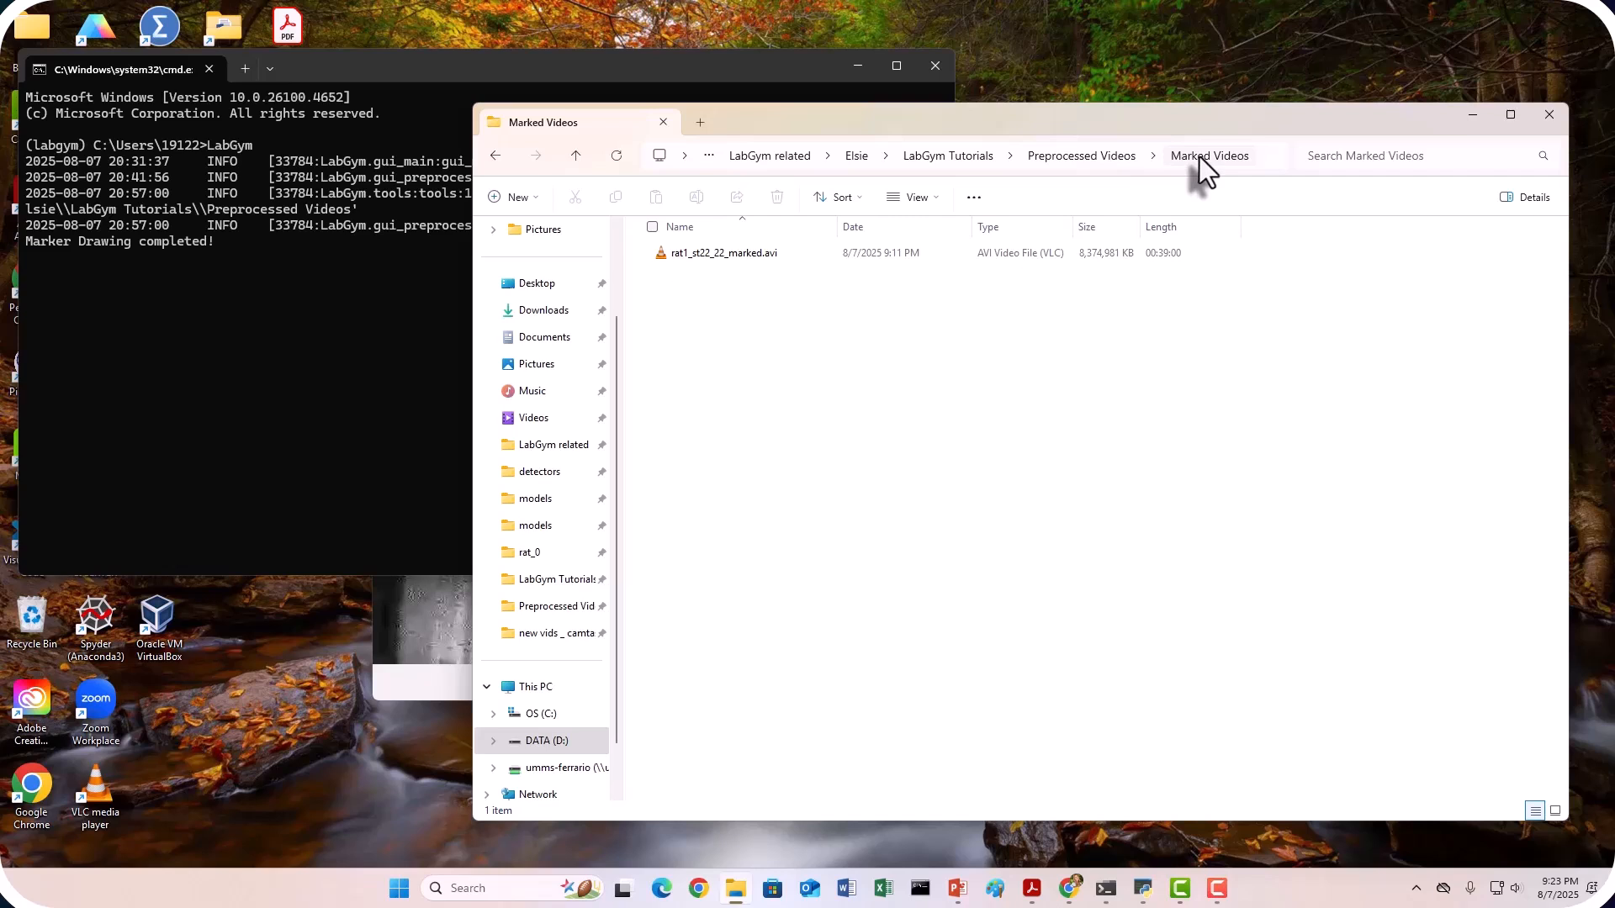
- Play rat1_st22_22_marked.avi in VLC, check the markers at several points up to near the end, and close the player
double_click(765, 257)
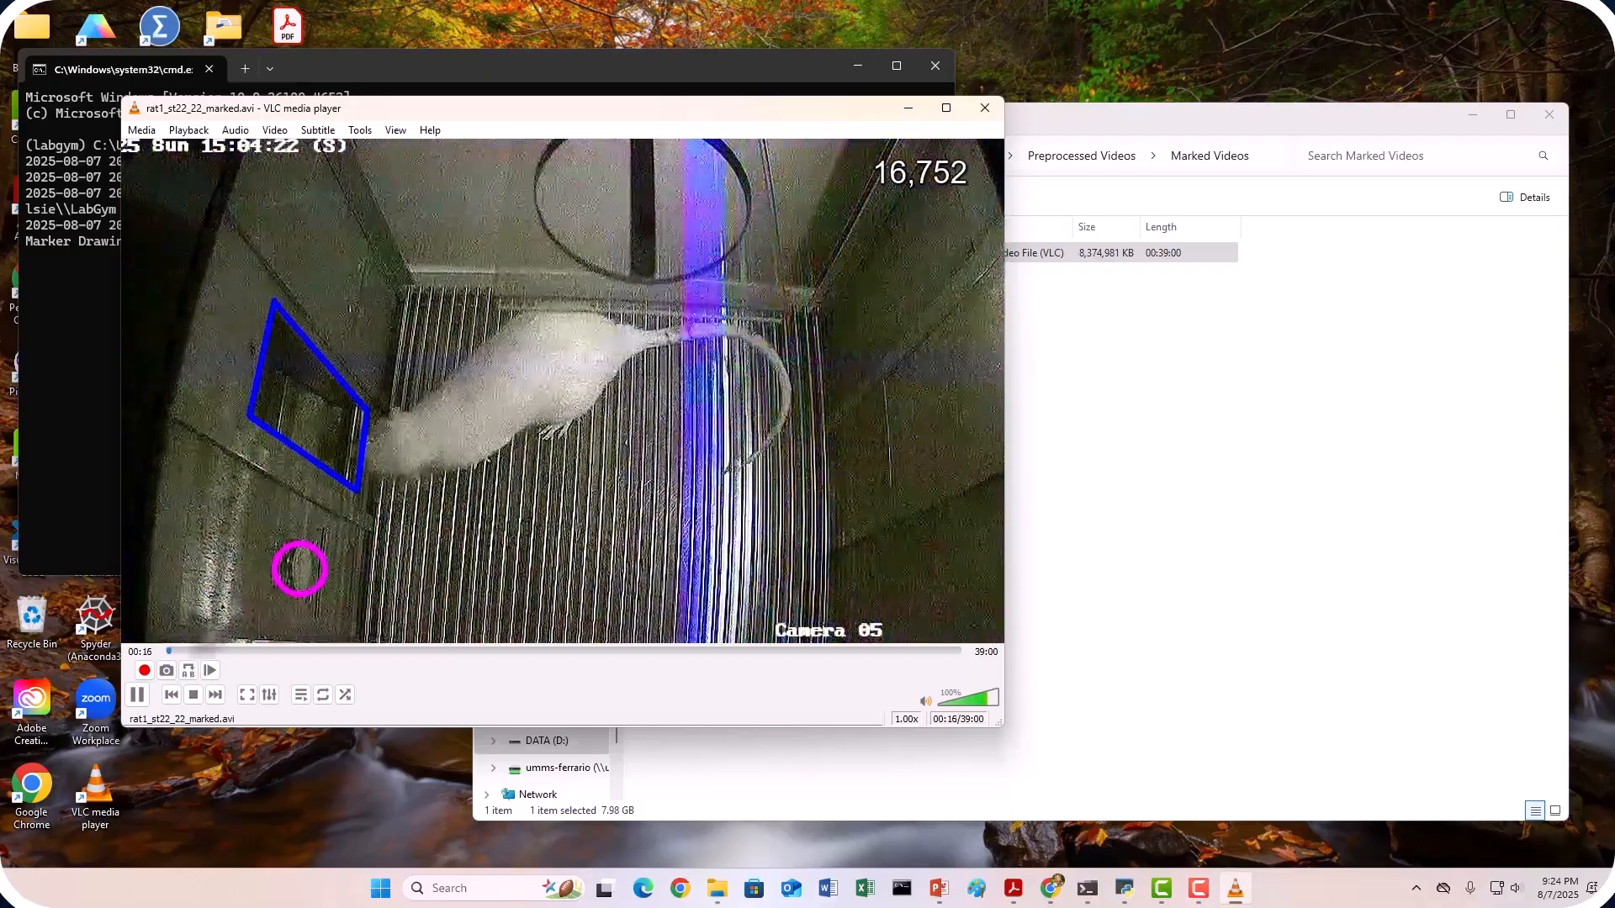
click(431, 650)
click(585, 651)
click(864, 651)
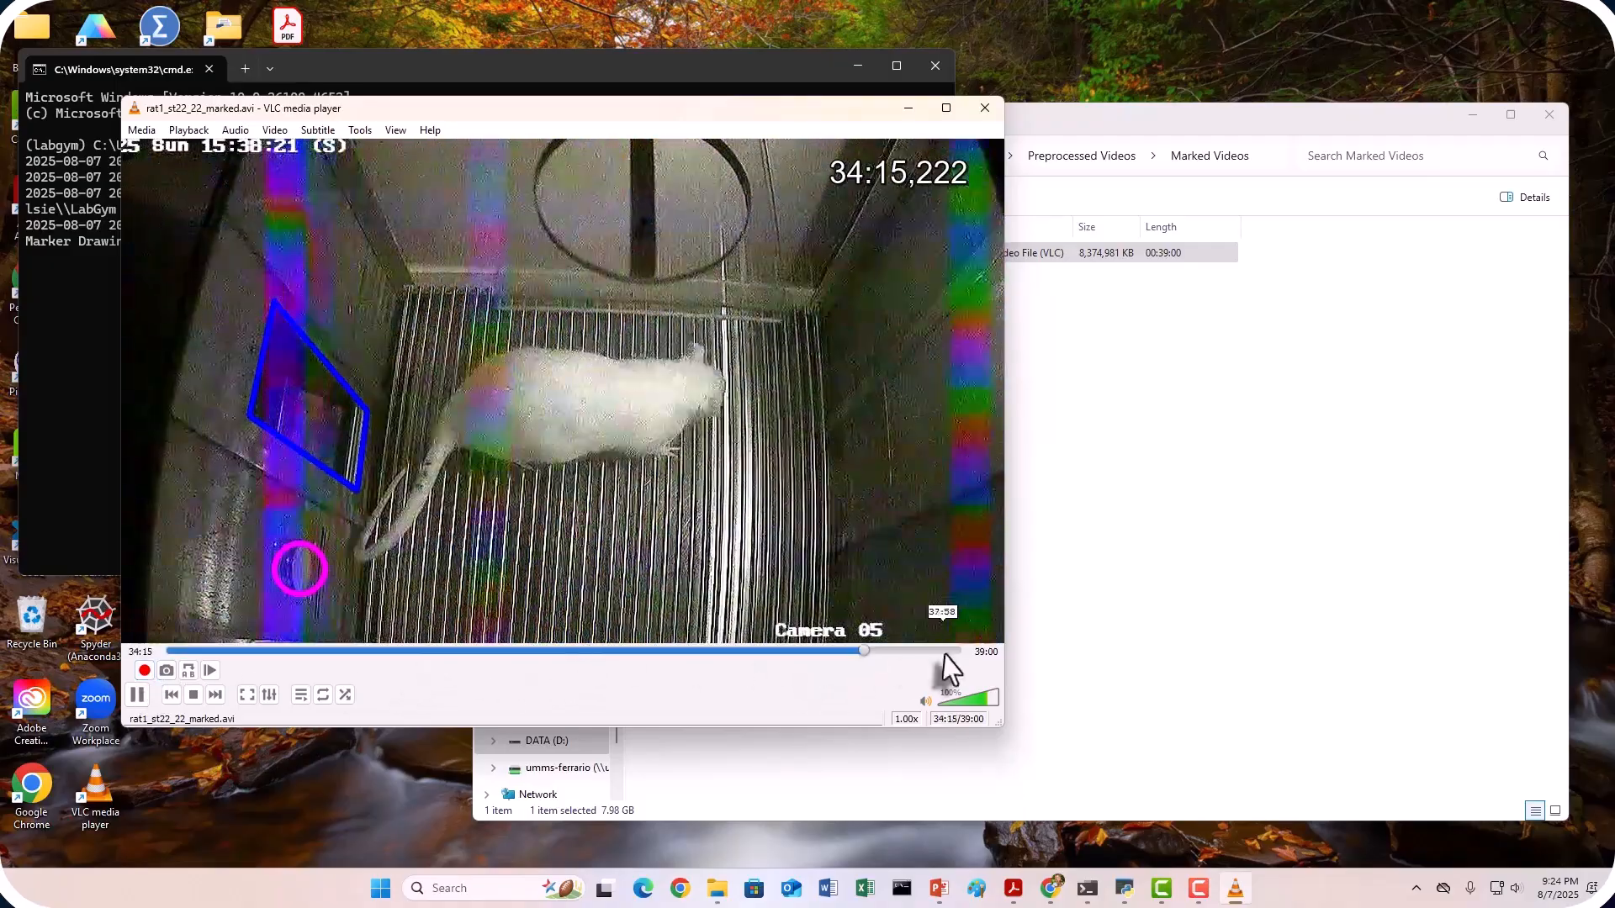
click(946, 652)
click(952, 654)
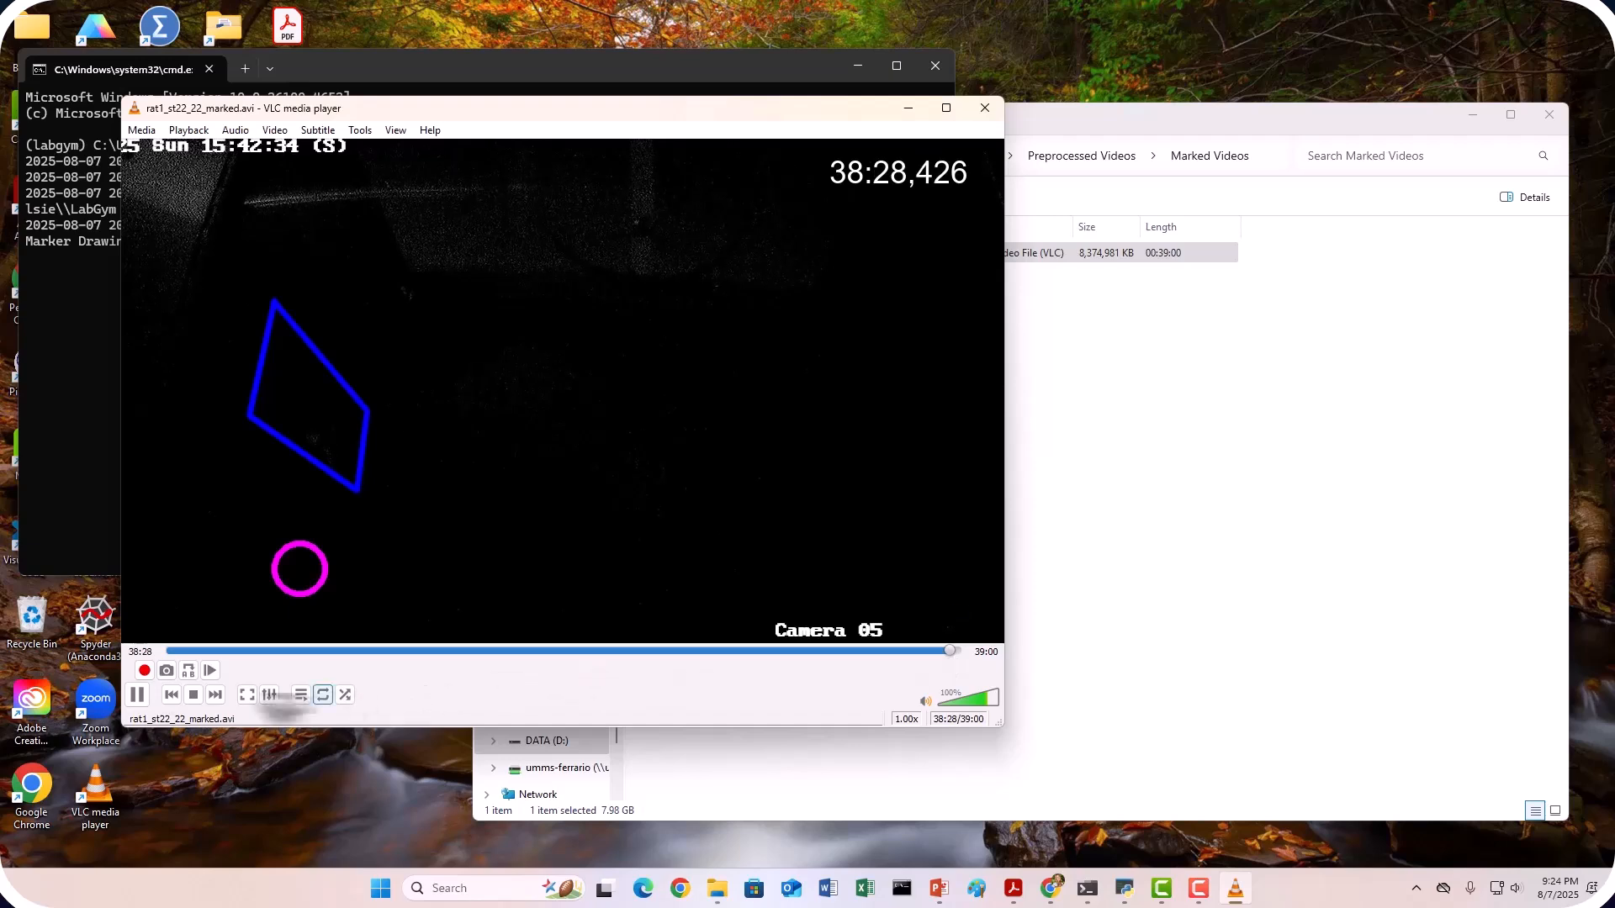
click(137, 695)
click(985, 108)
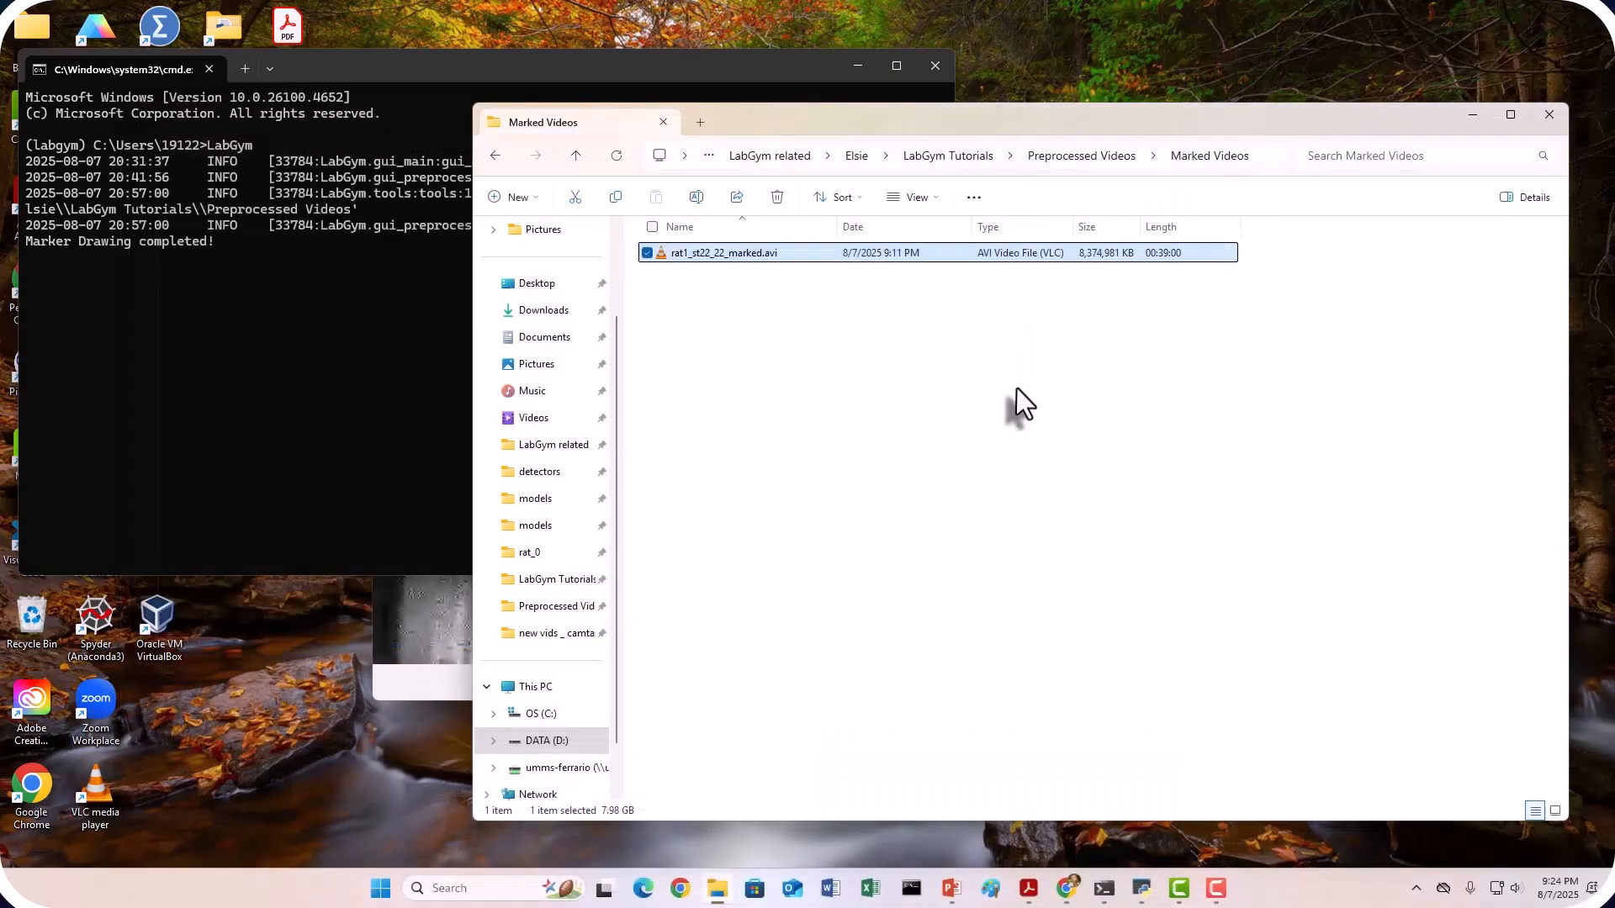